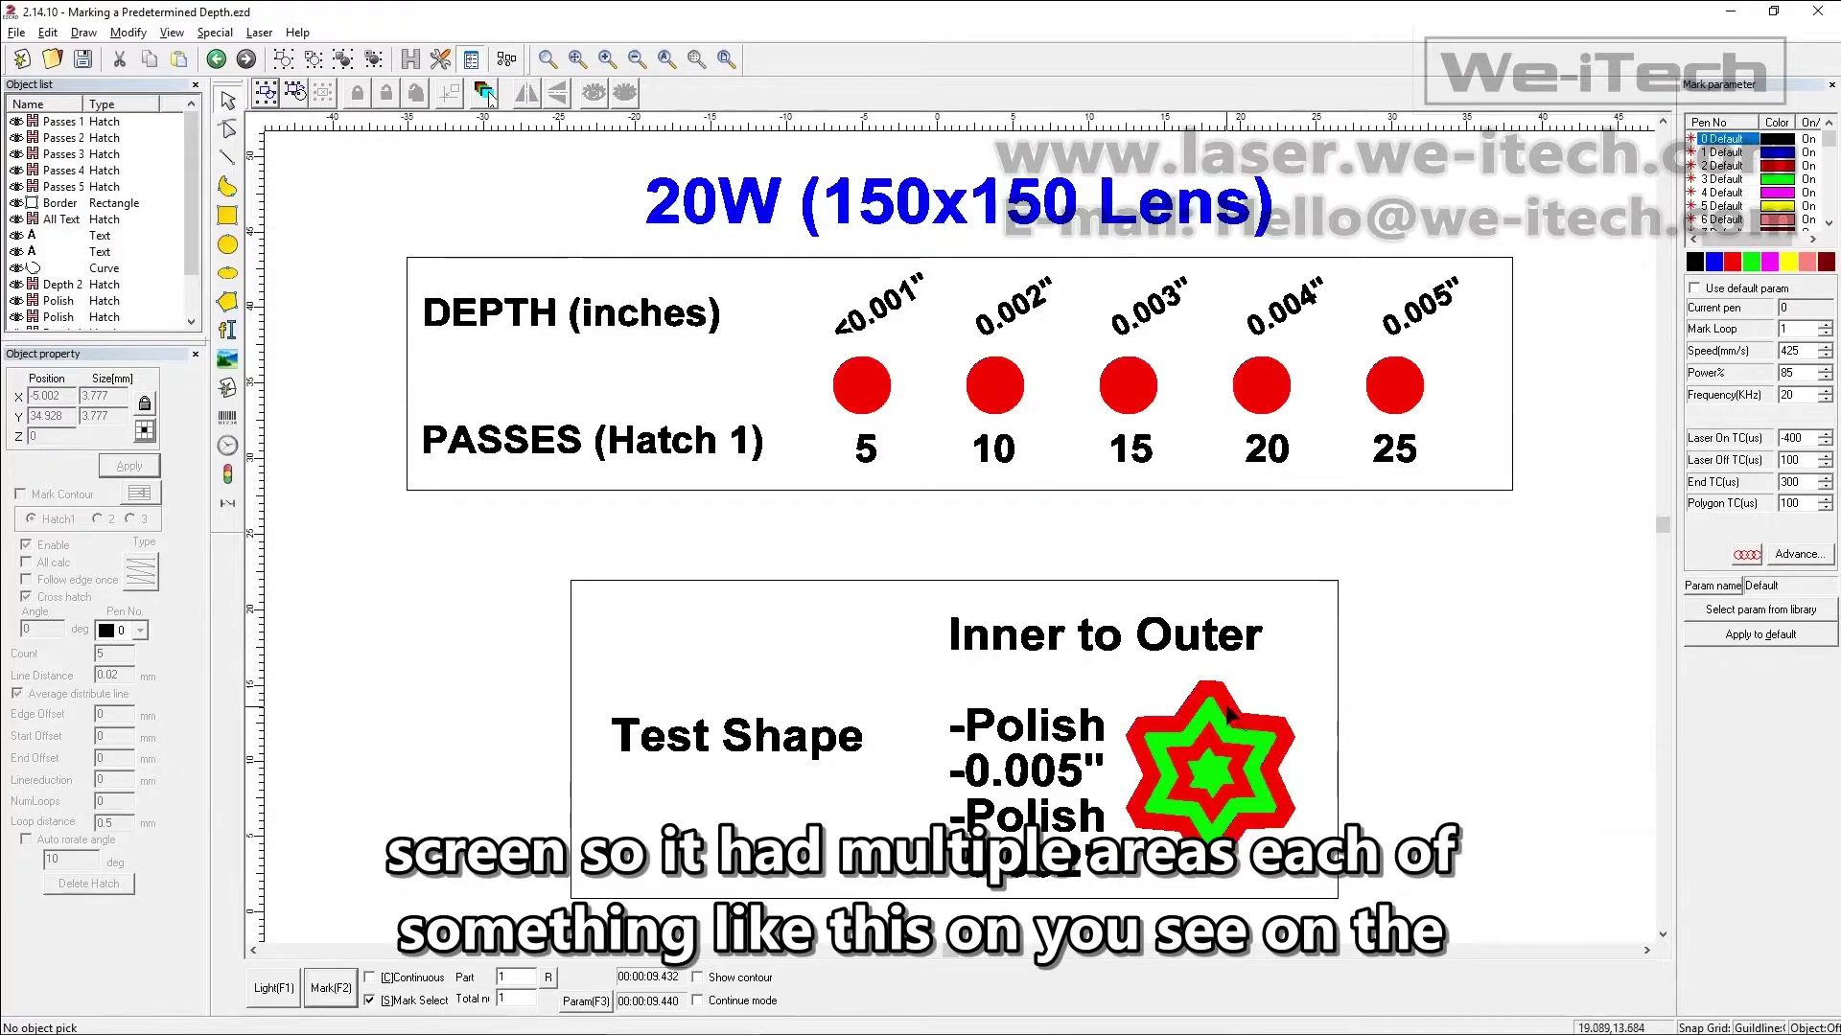
{"action": "left_click", "coordinate": [1232, 717]}
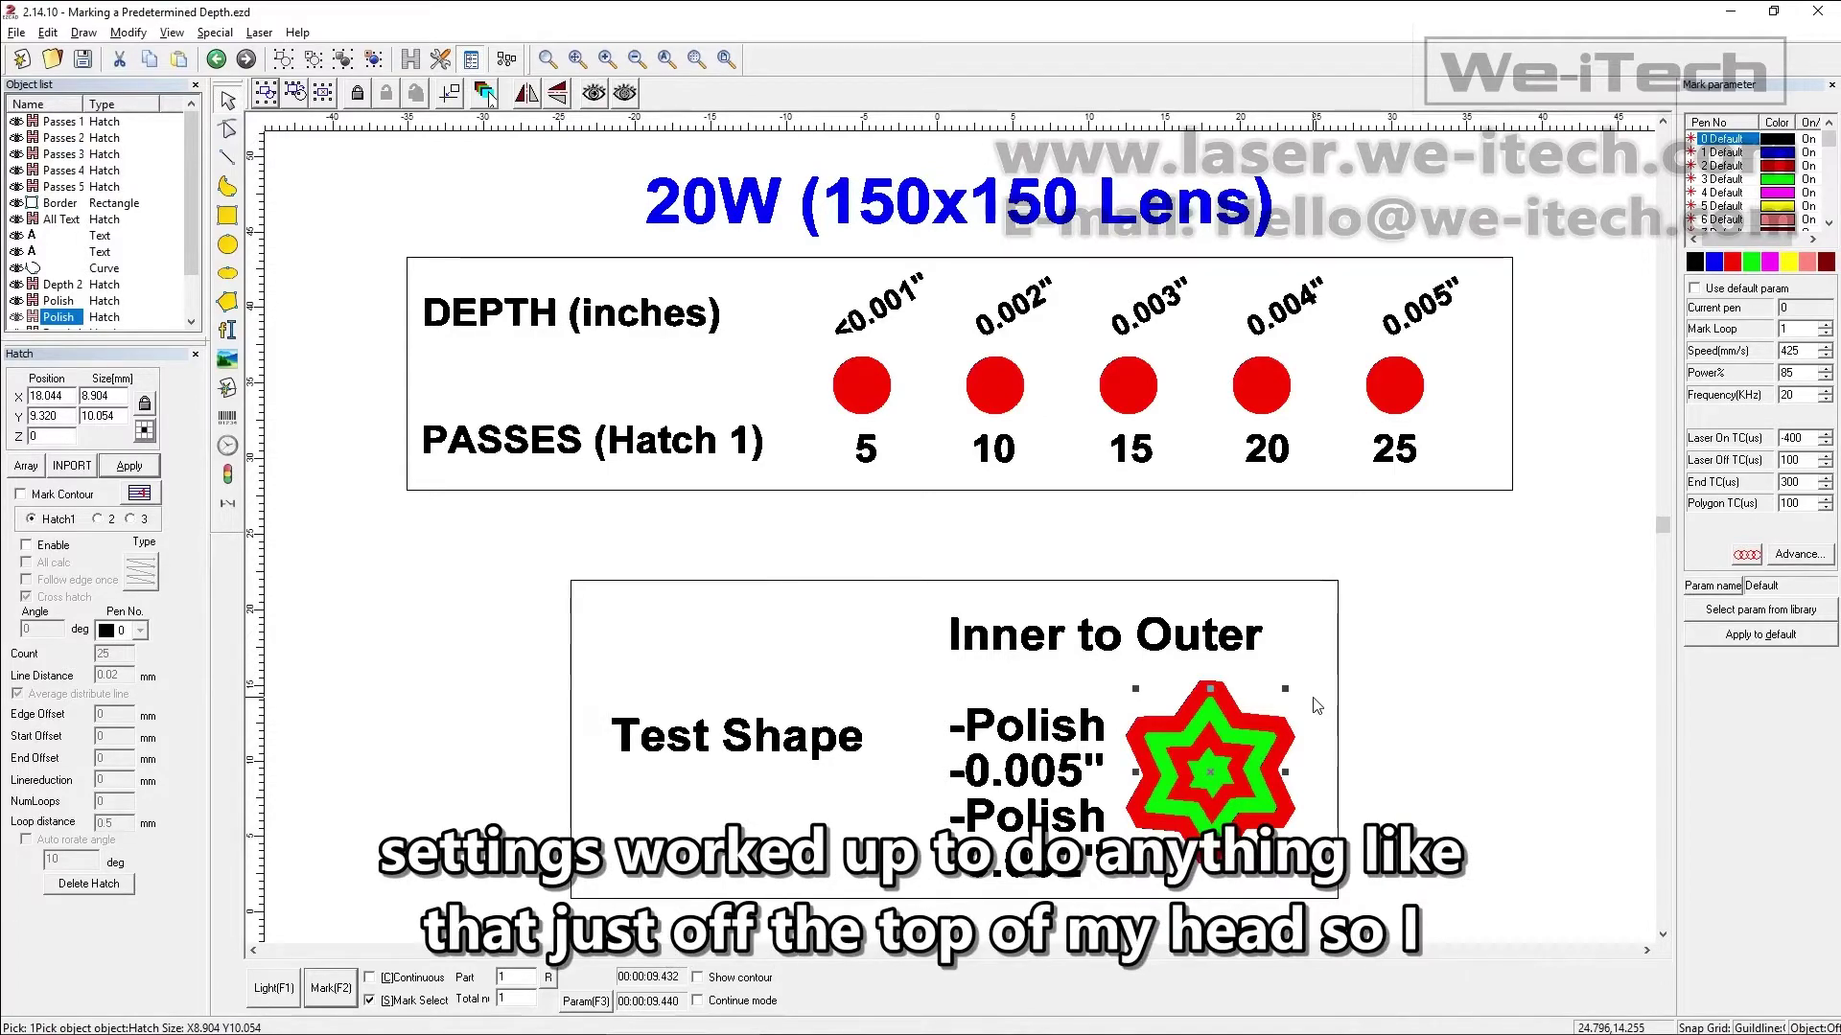
{"action": "left_click", "coordinate": [1317, 706]}
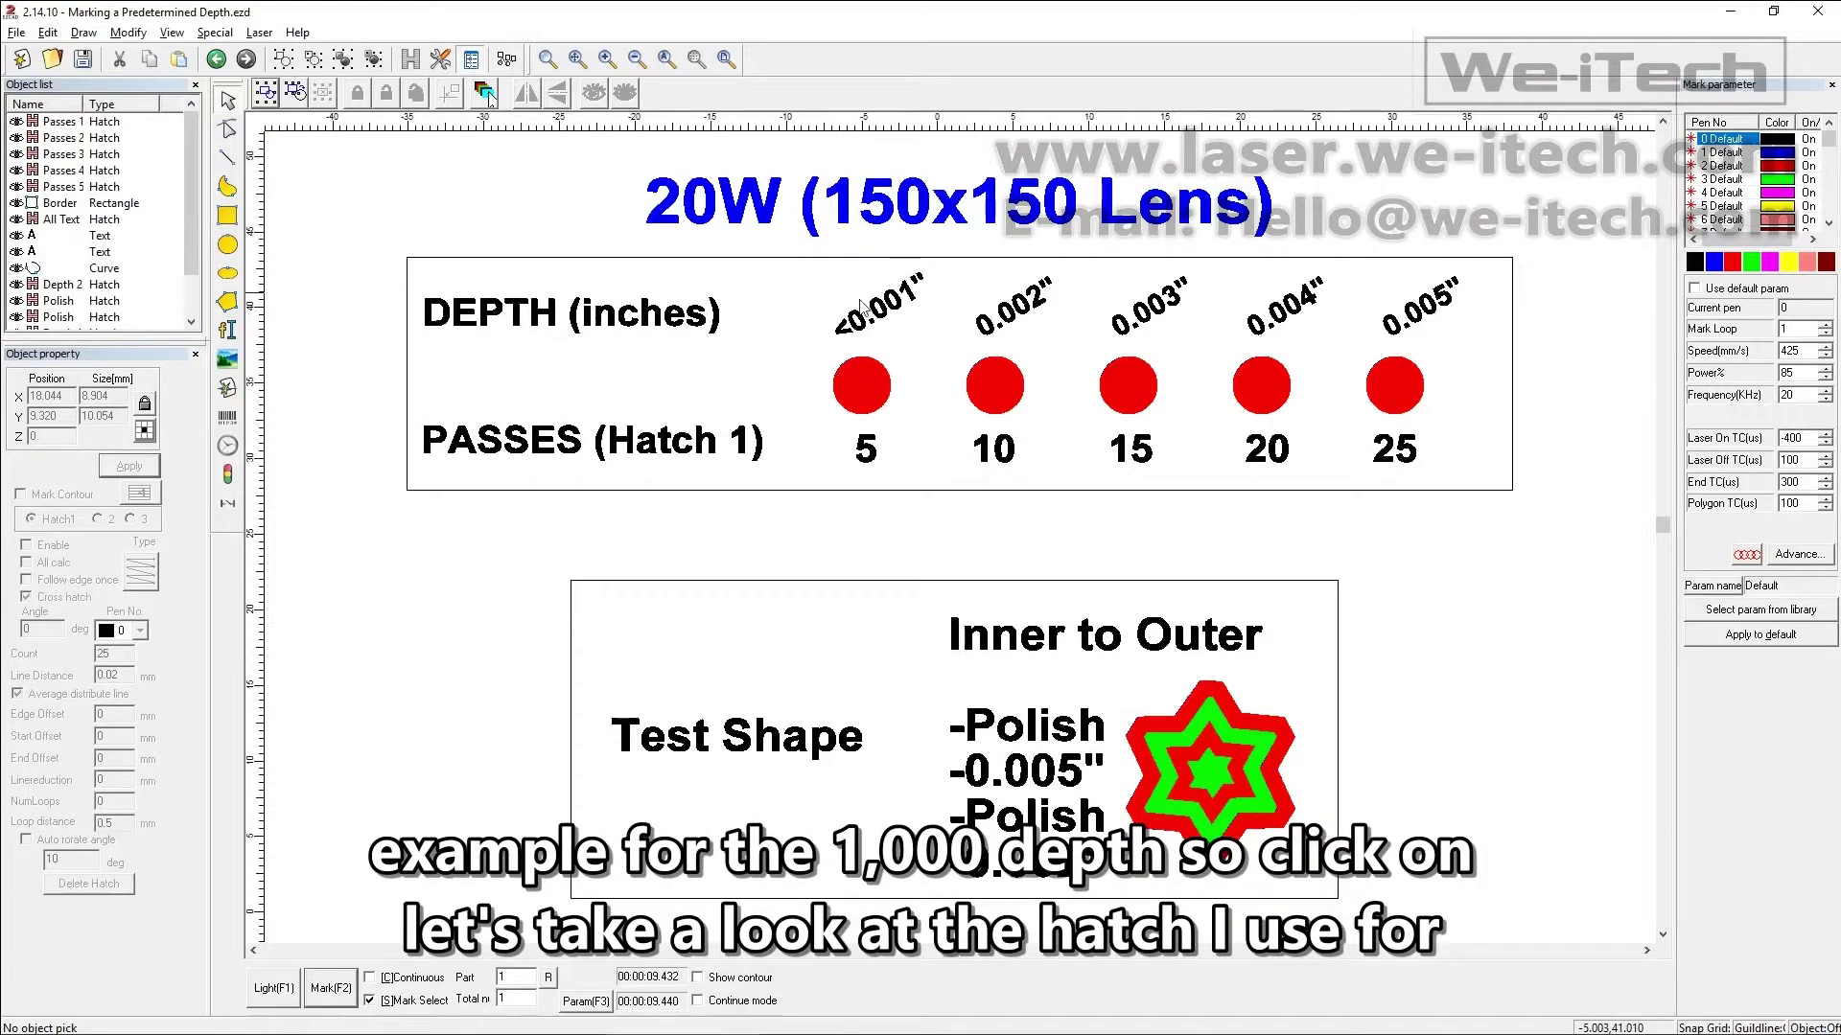
Select the circle under the <0.001" depth label and look through the object list
{"action": "left_click", "coordinate": [863, 398]}
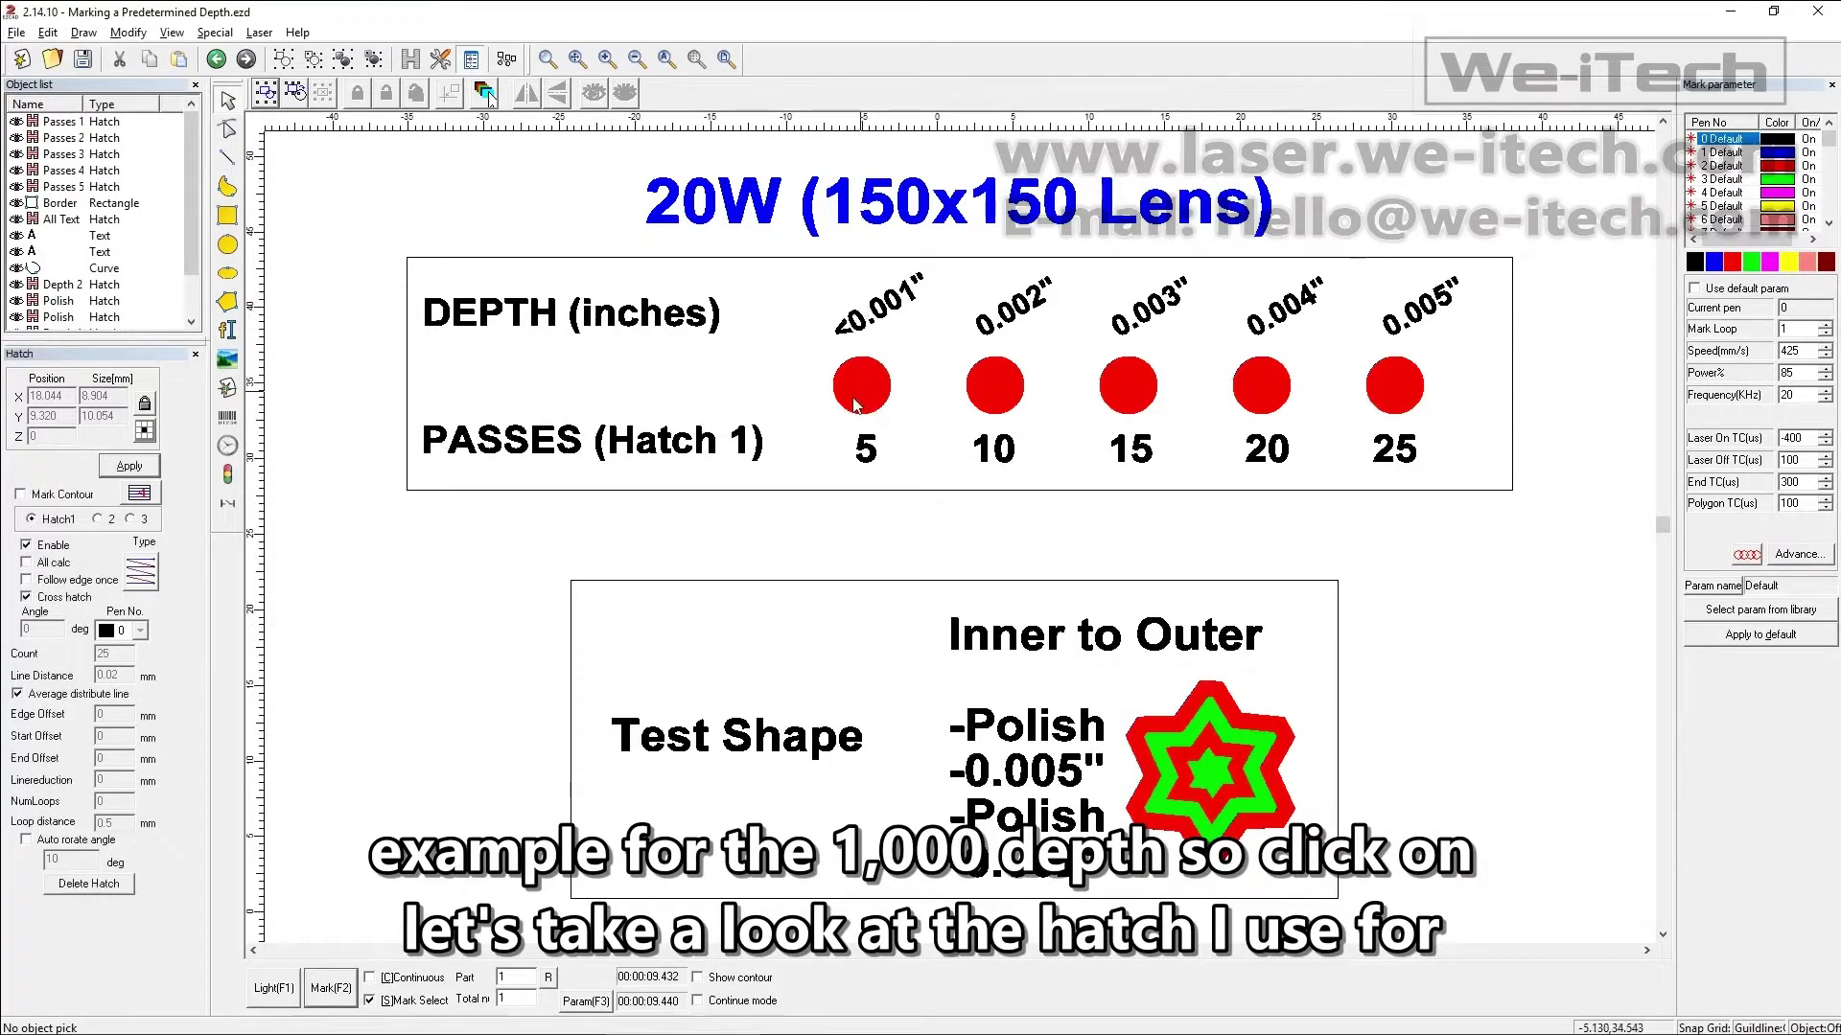
{"action": "left_click", "coordinate": [856, 405]}
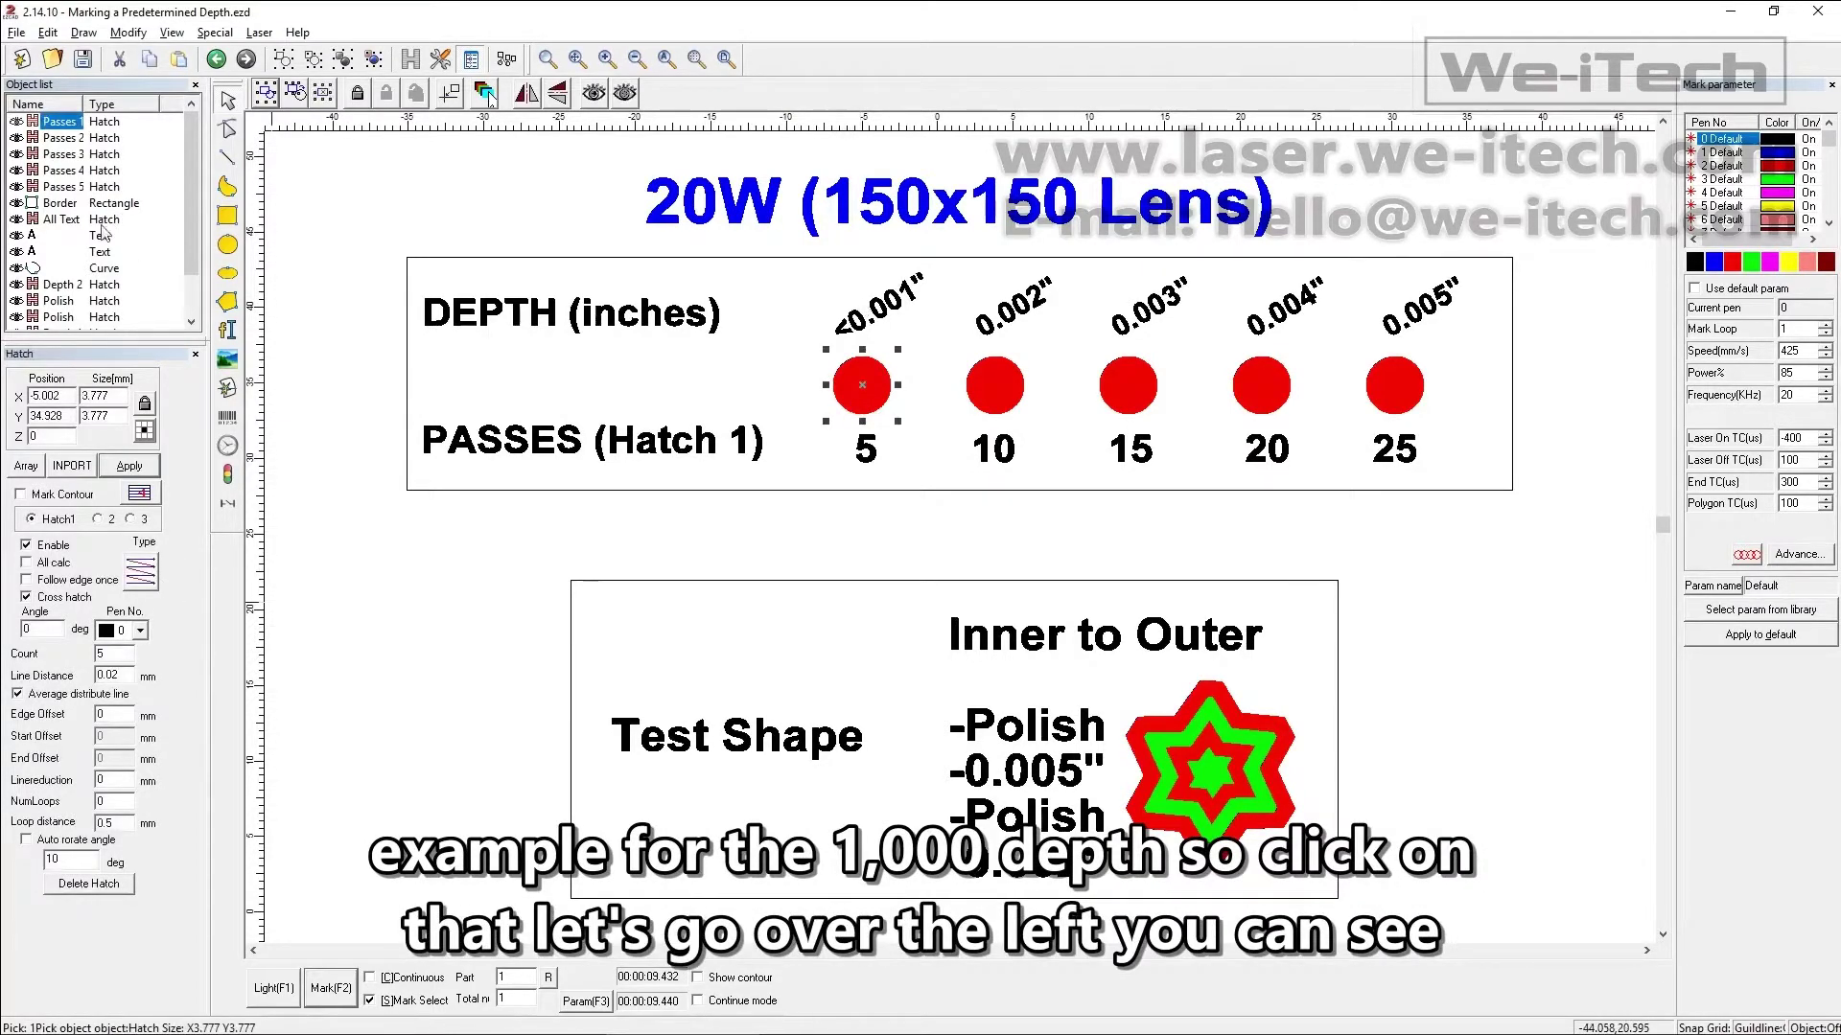
{"action": "scroll", "coordinate": [70, 218], "scroll_direction": "down", "scroll_amount": 1}
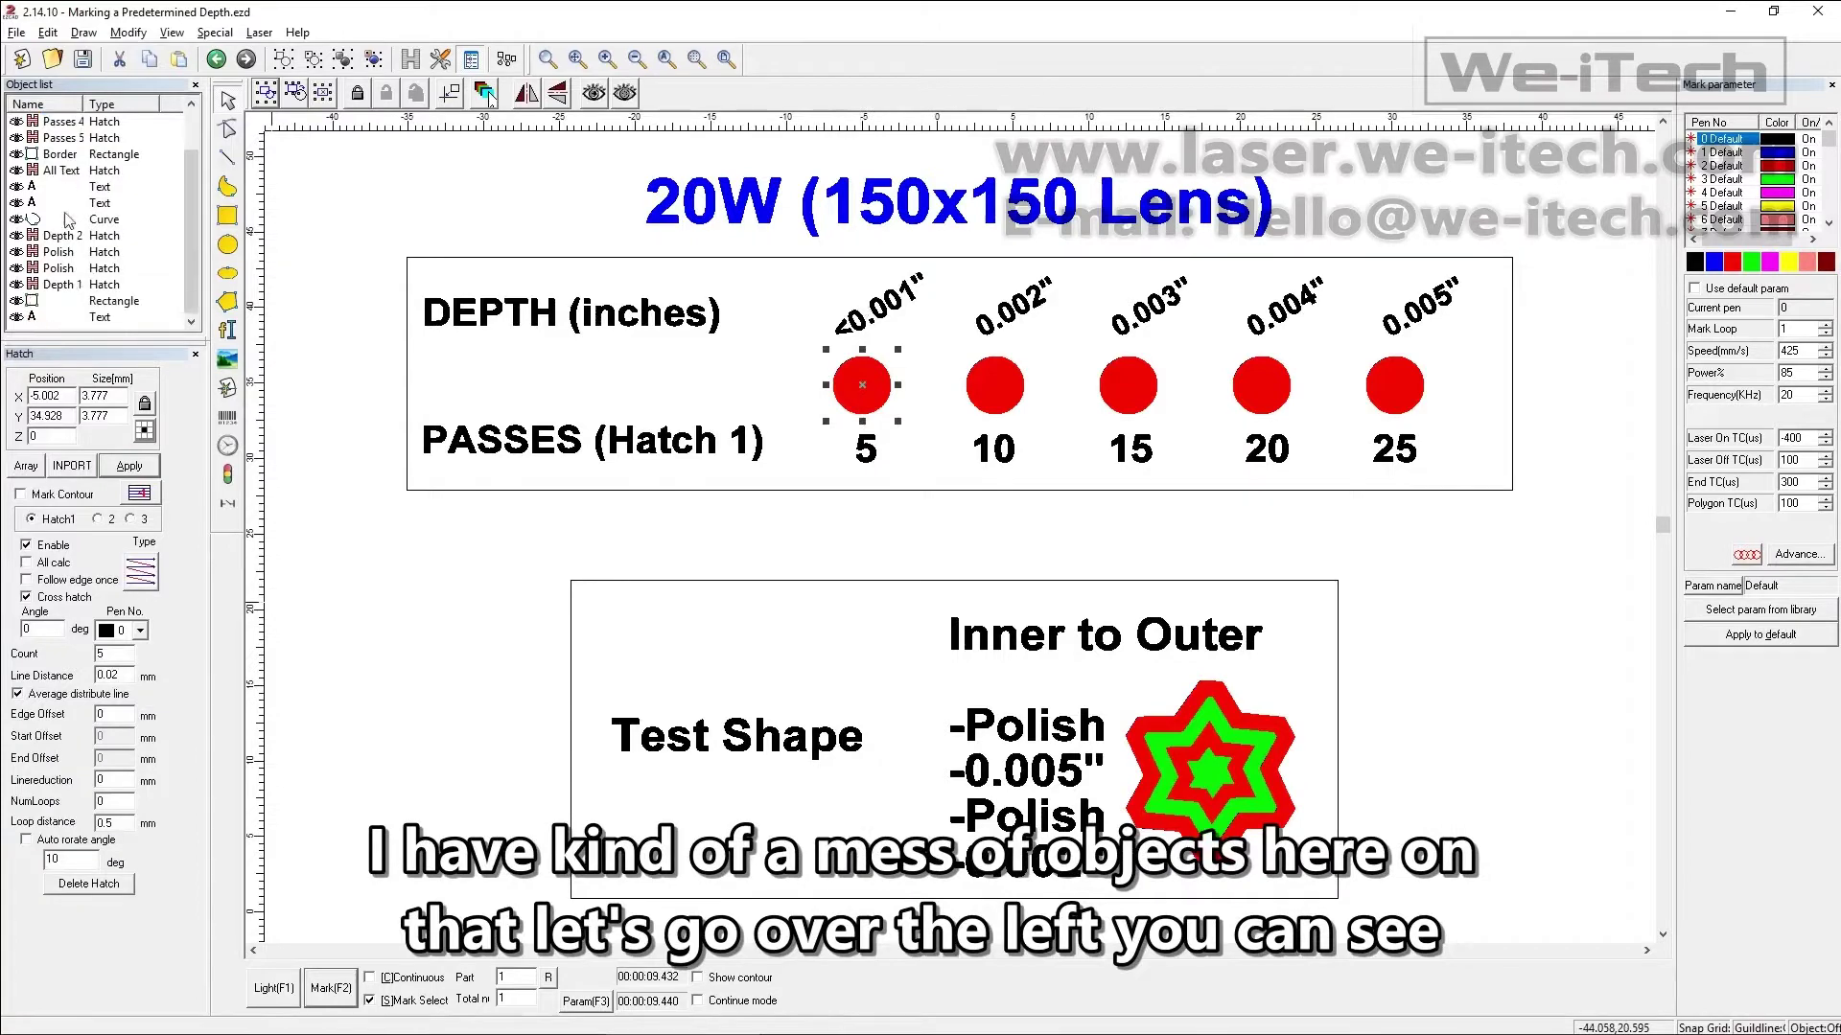
{"action": "scroll", "coordinate": [67, 220], "scroll_direction": "up", "scroll_amount": 1}
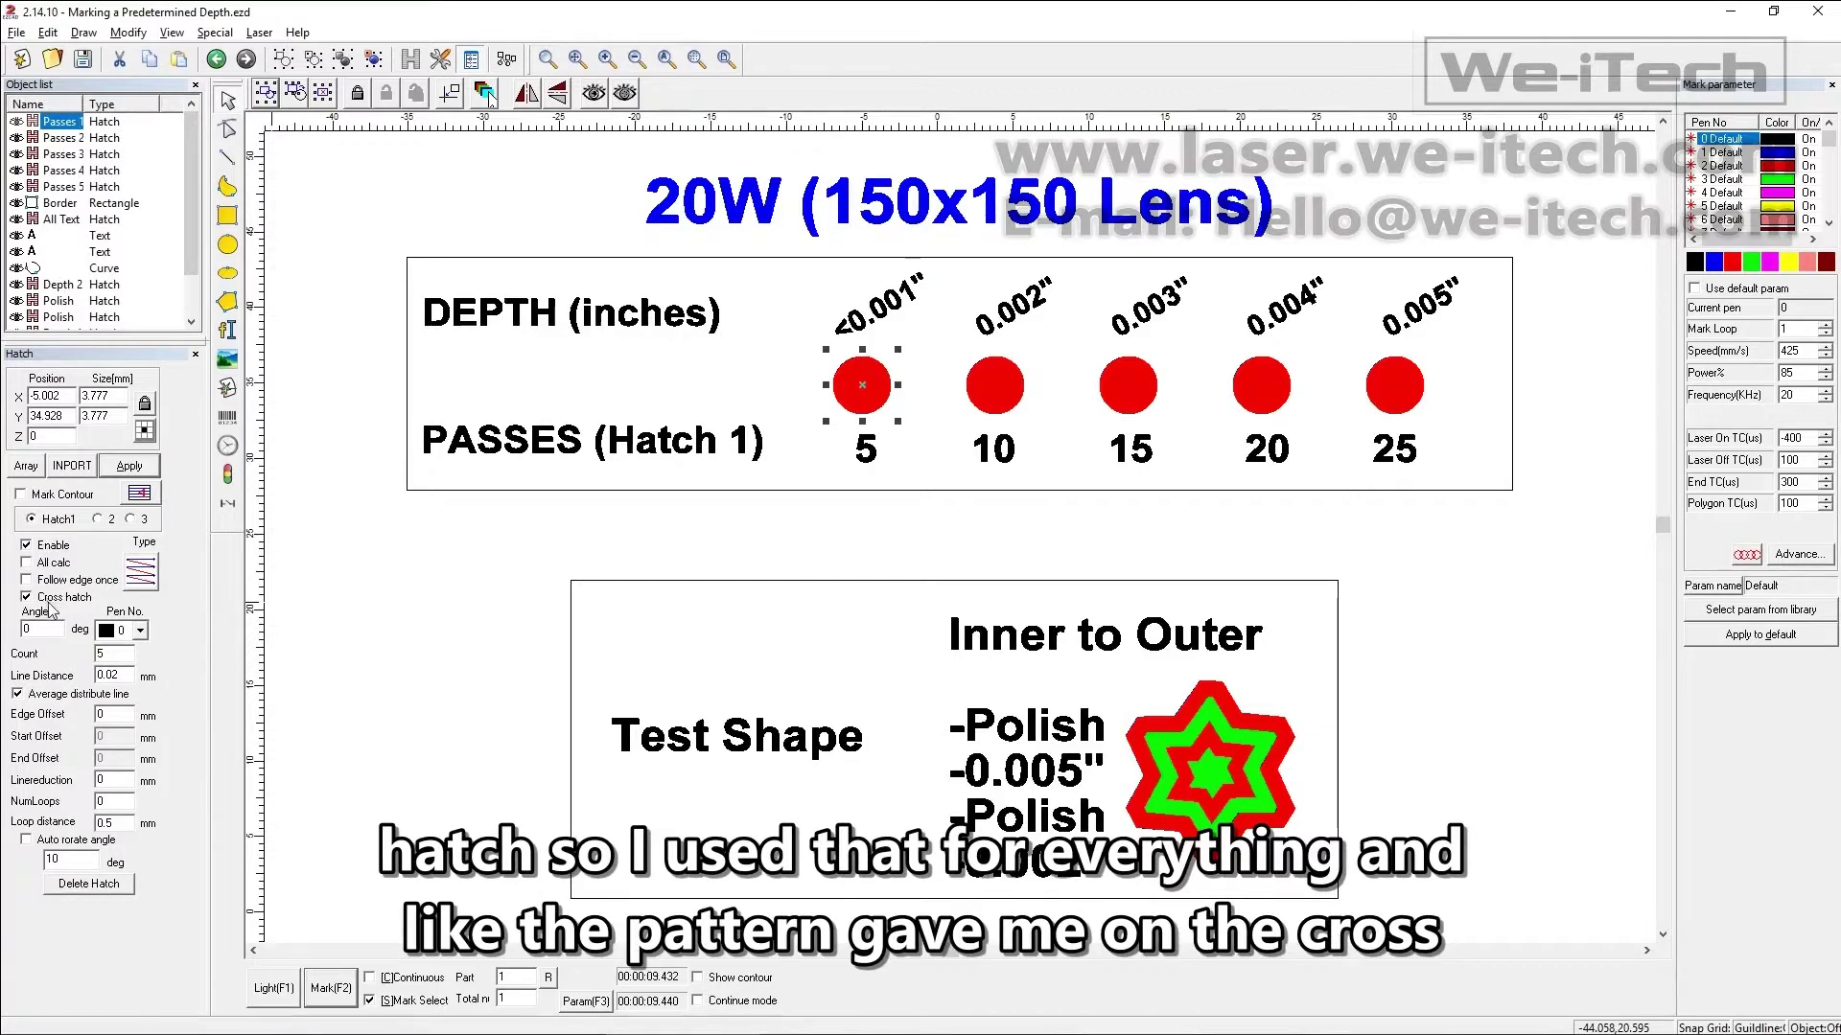
Cycle through the fill pattern types for the circle's Hatch 1 and return to the original zigzag pattern
{"action": "left_click", "coordinate": [141, 572]}
{"action": "left_click", "coordinate": [141, 580]}
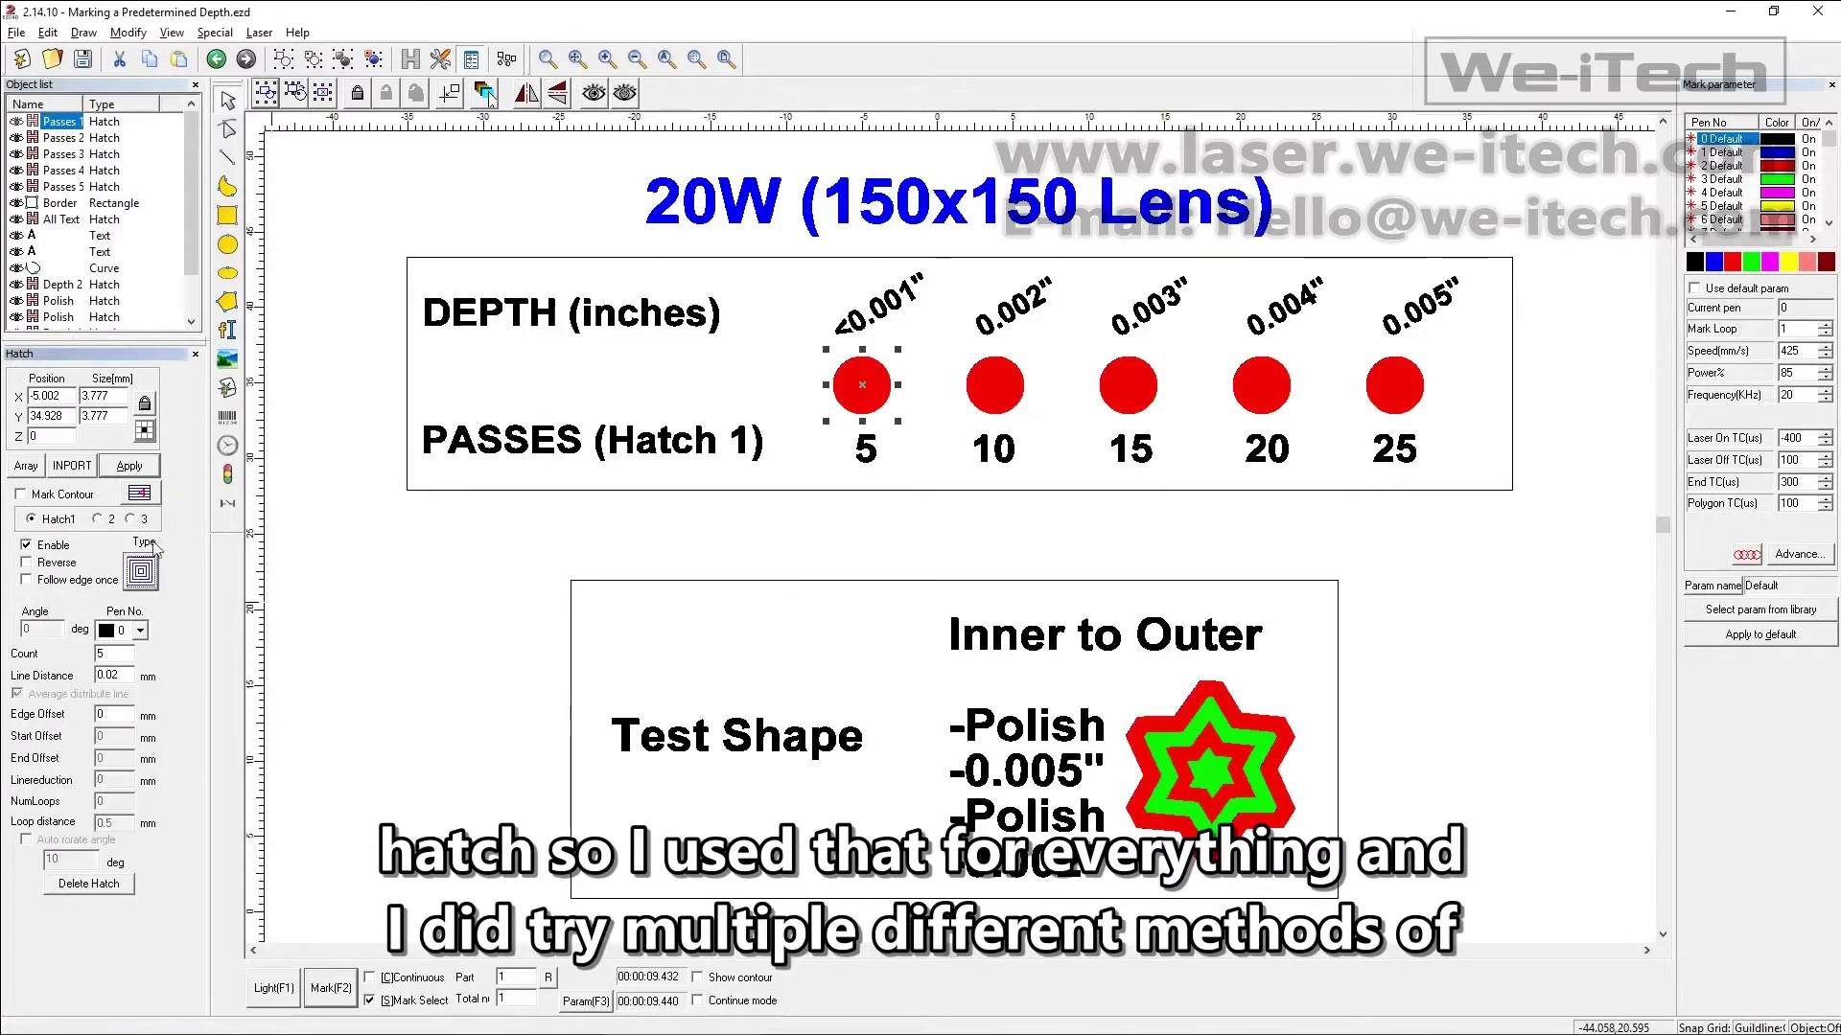
{"action": "left_click", "coordinate": [141, 580]}
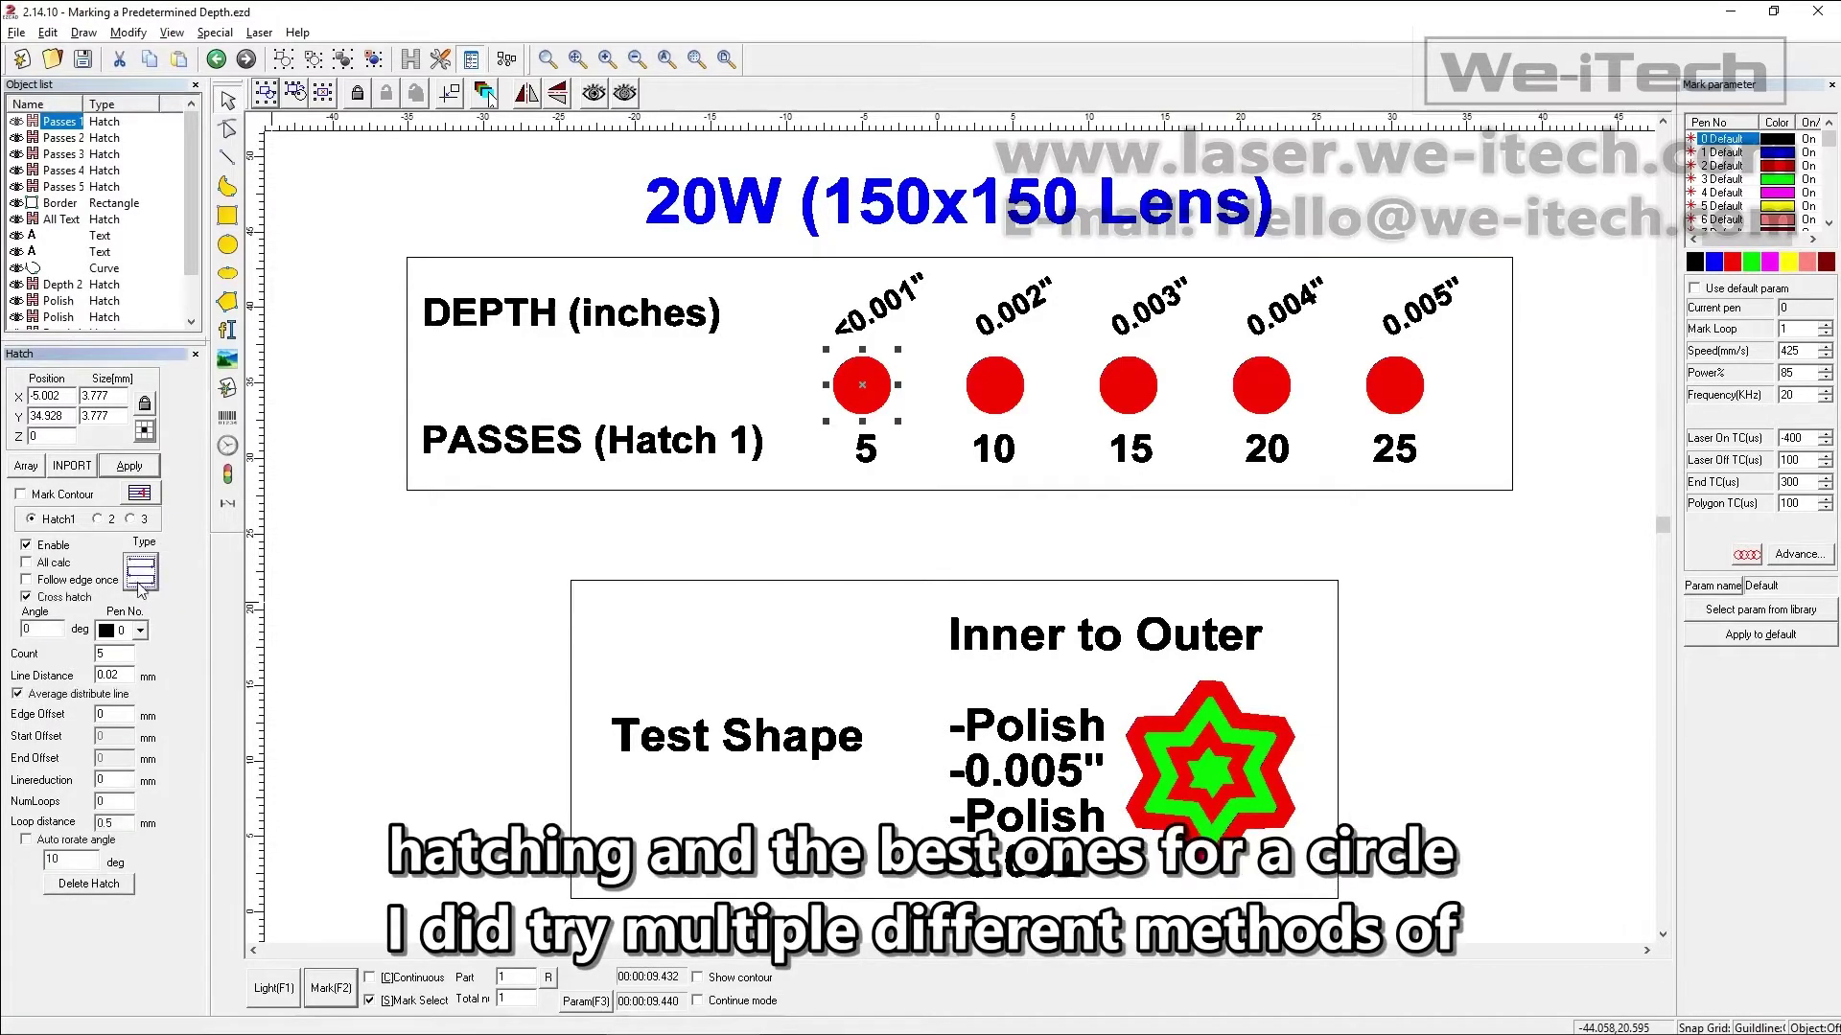
{"action": "left_click", "coordinate": [143, 579]}
{"action": "left_click", "coordinate": [146, 577]}
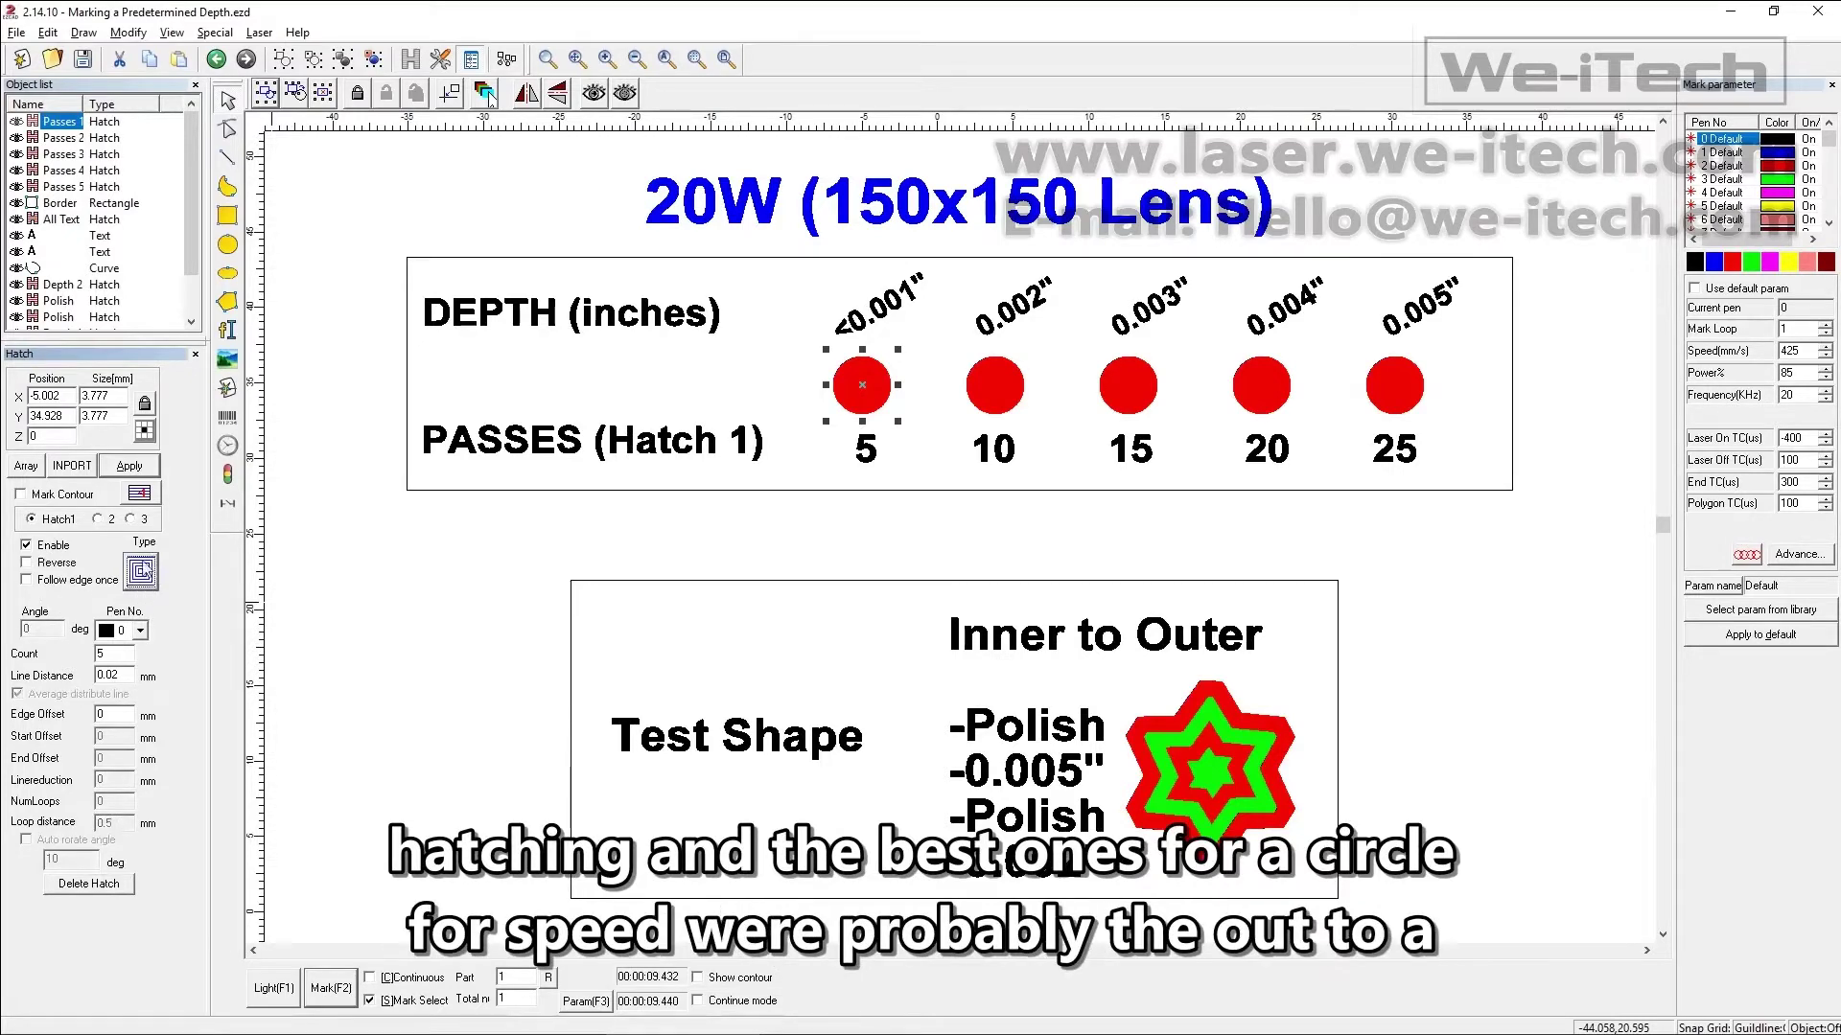
{"action": "left_click", "coordinate": [141, 578]}
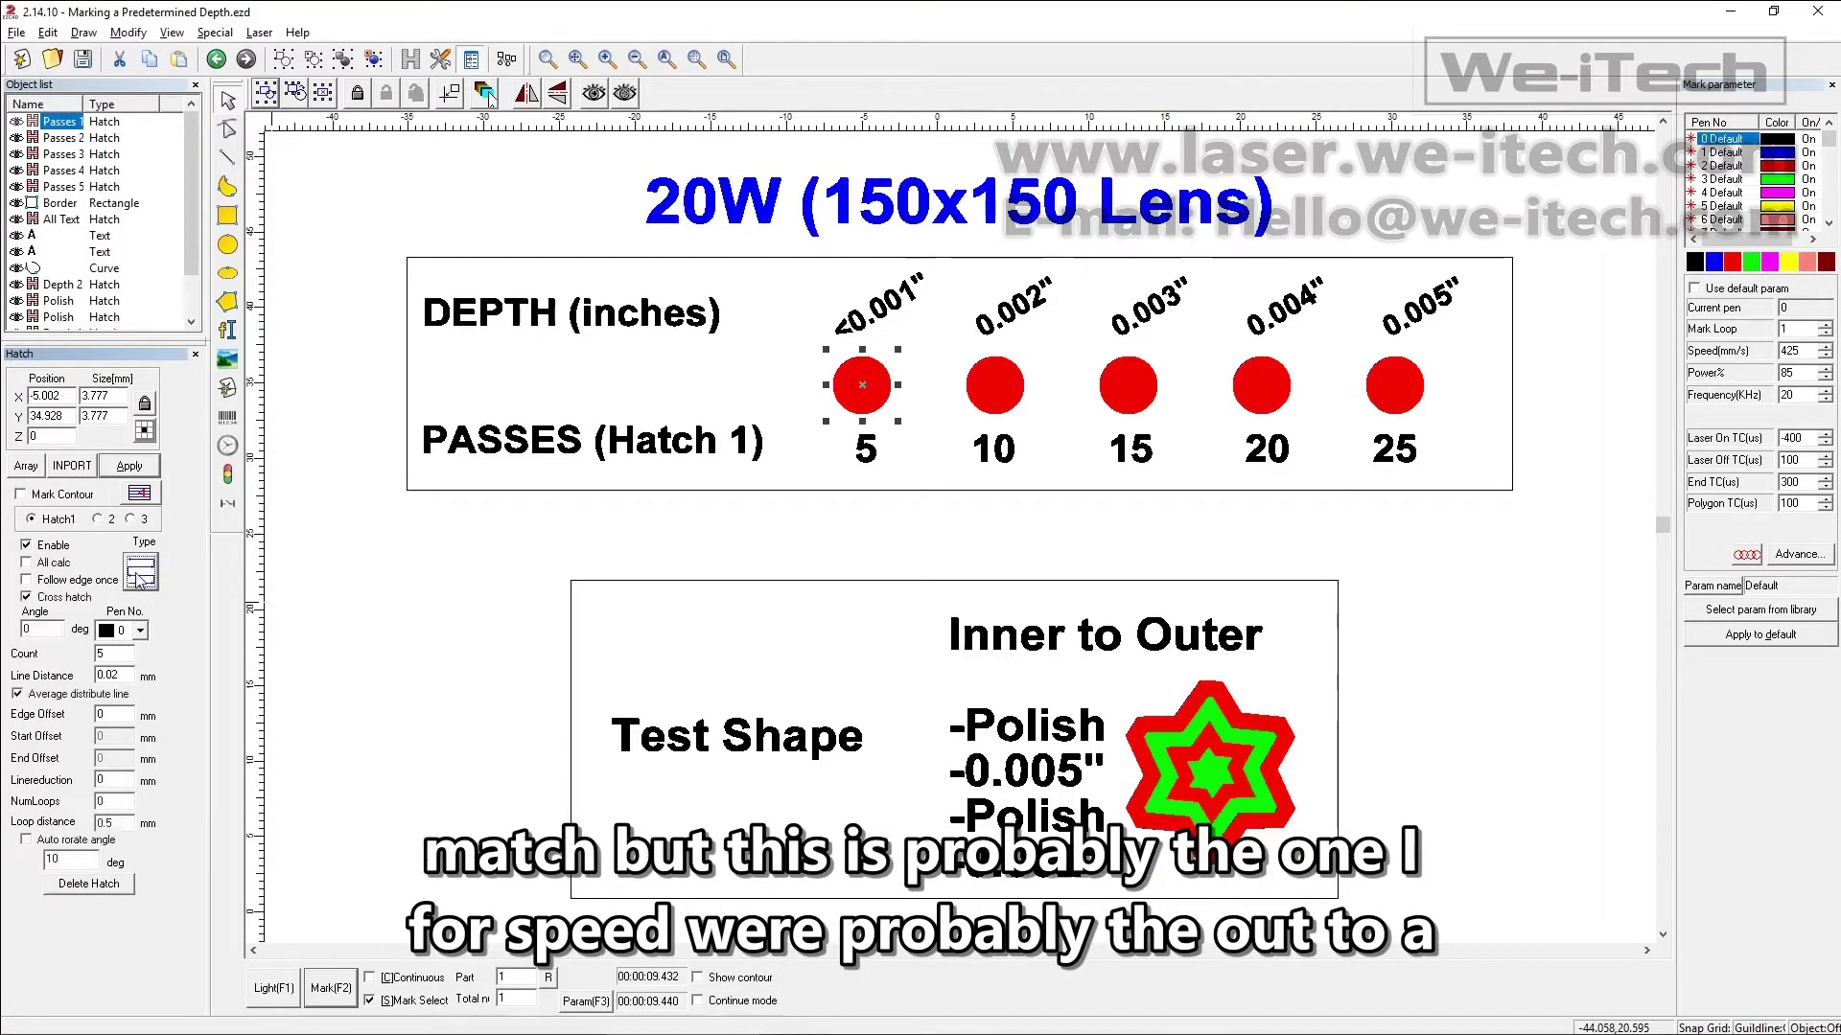
{"action": "left_click", "coordinate": [142, 575]}
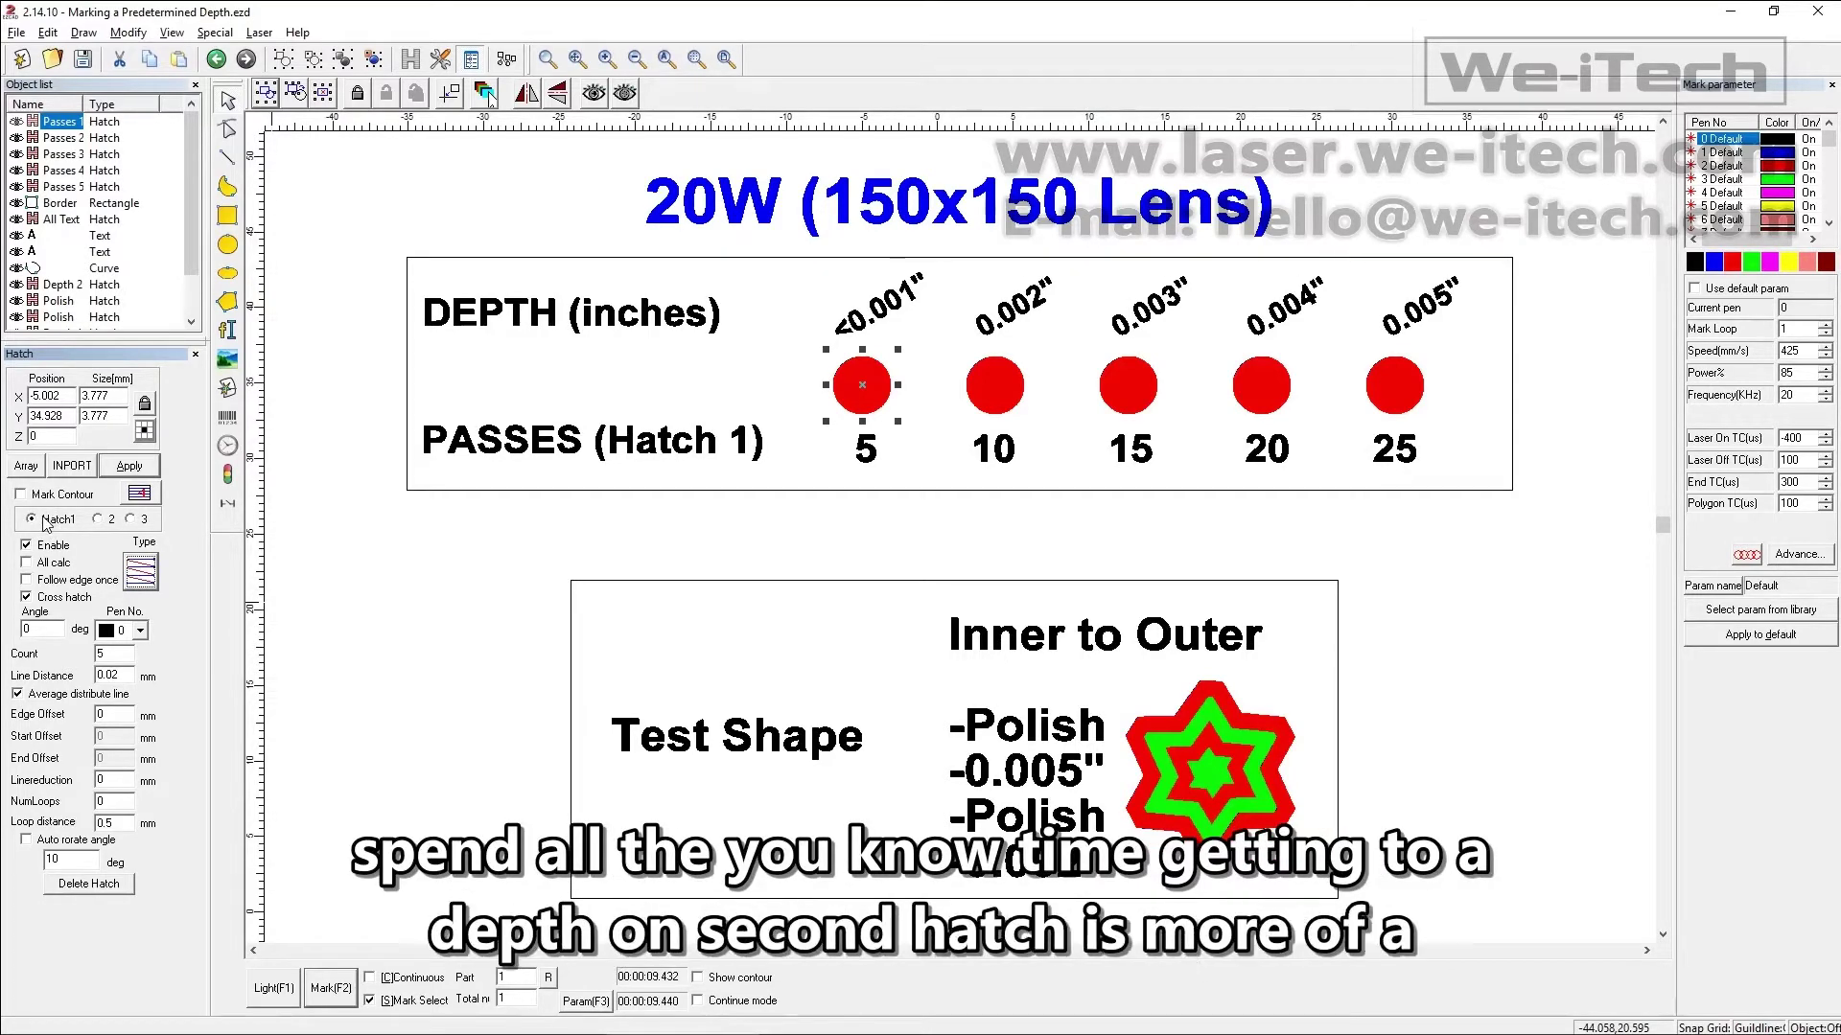
Review the pass count, angle and line distance of the circle's Hatch 1, Hatch 2 and Hatch 3
{"action": "left_click", "coordinate": [99, 520]}
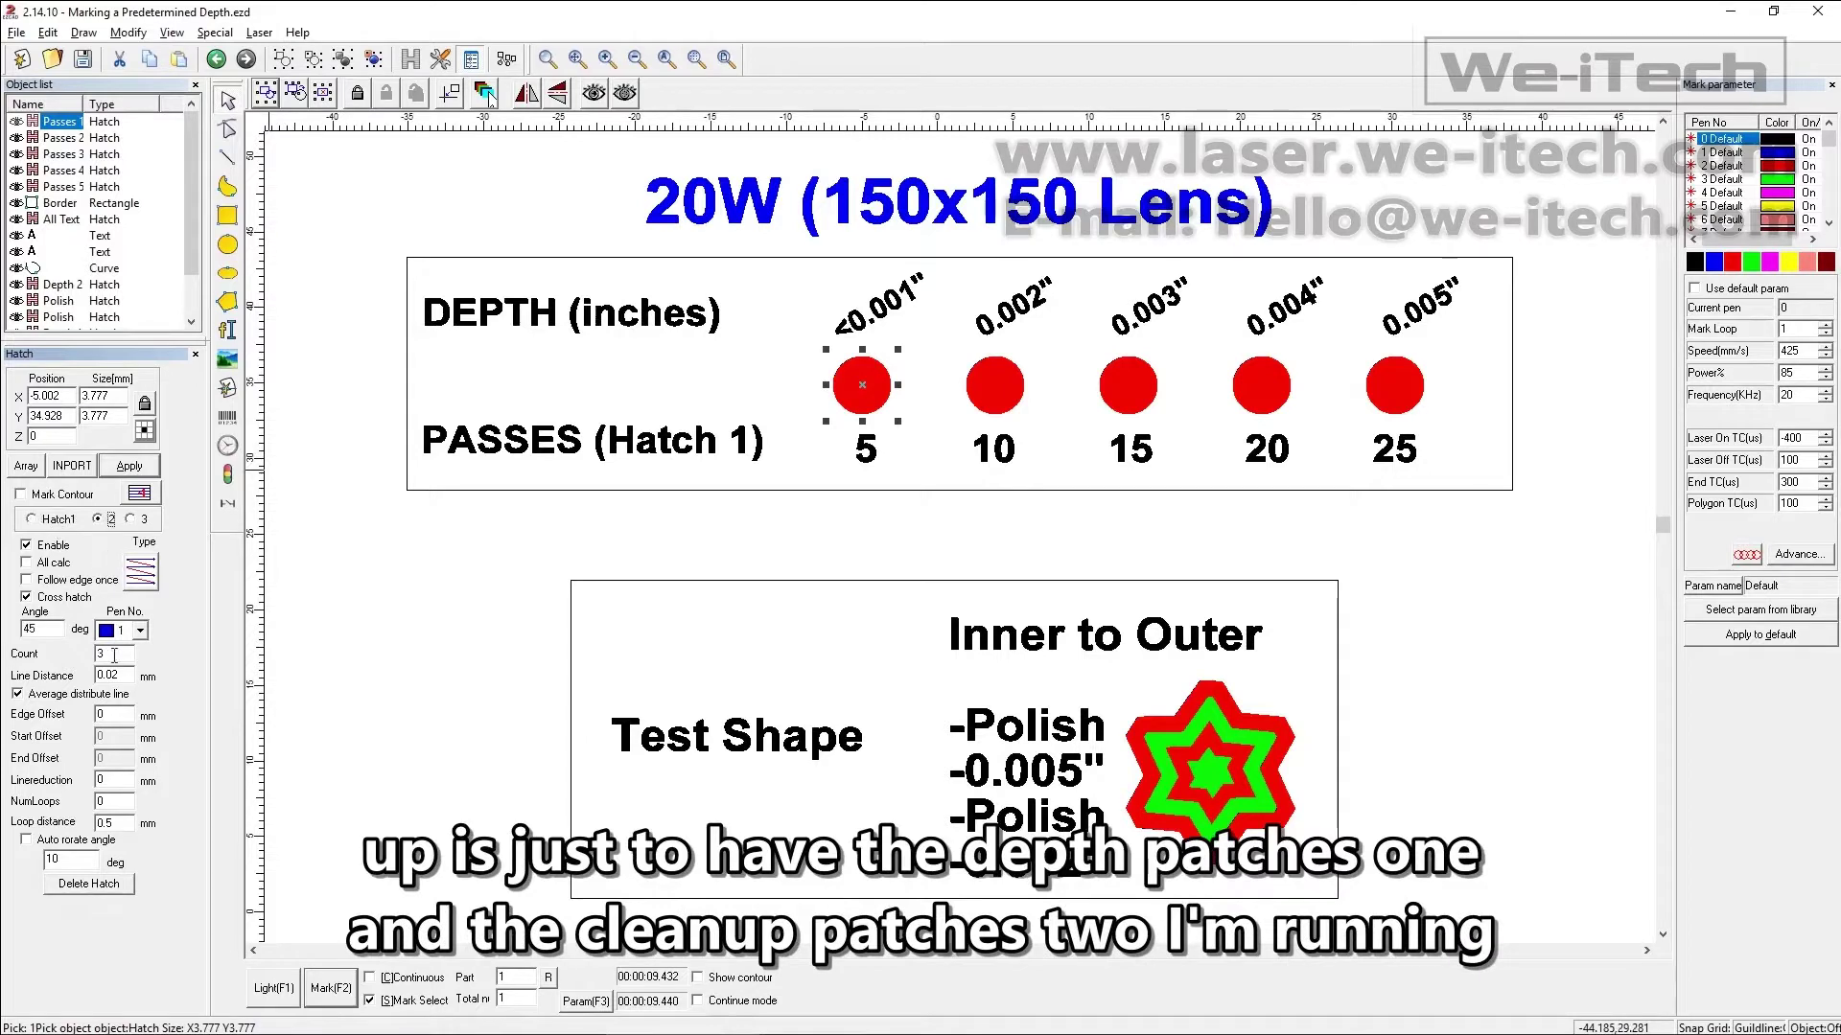
{"action": "left_click", "coordinate": [56, 519]}
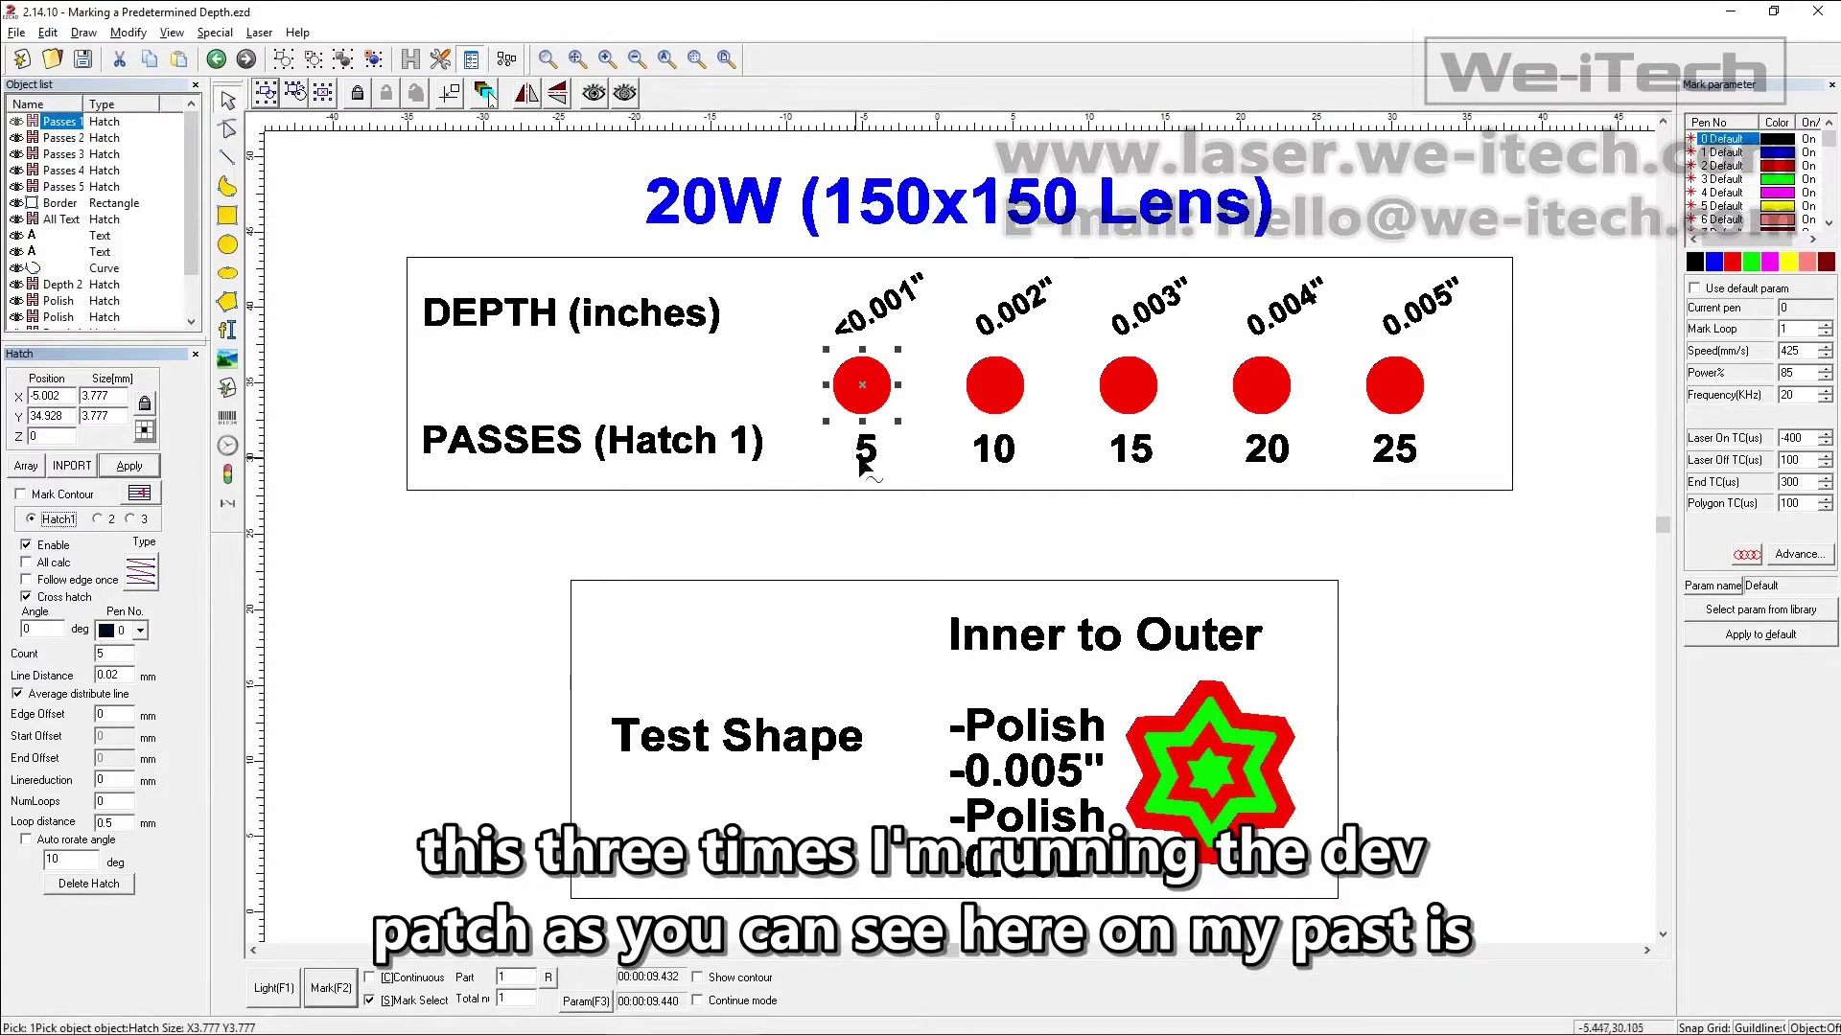
{"action": "left_click", "coordinate": [131, 519]}
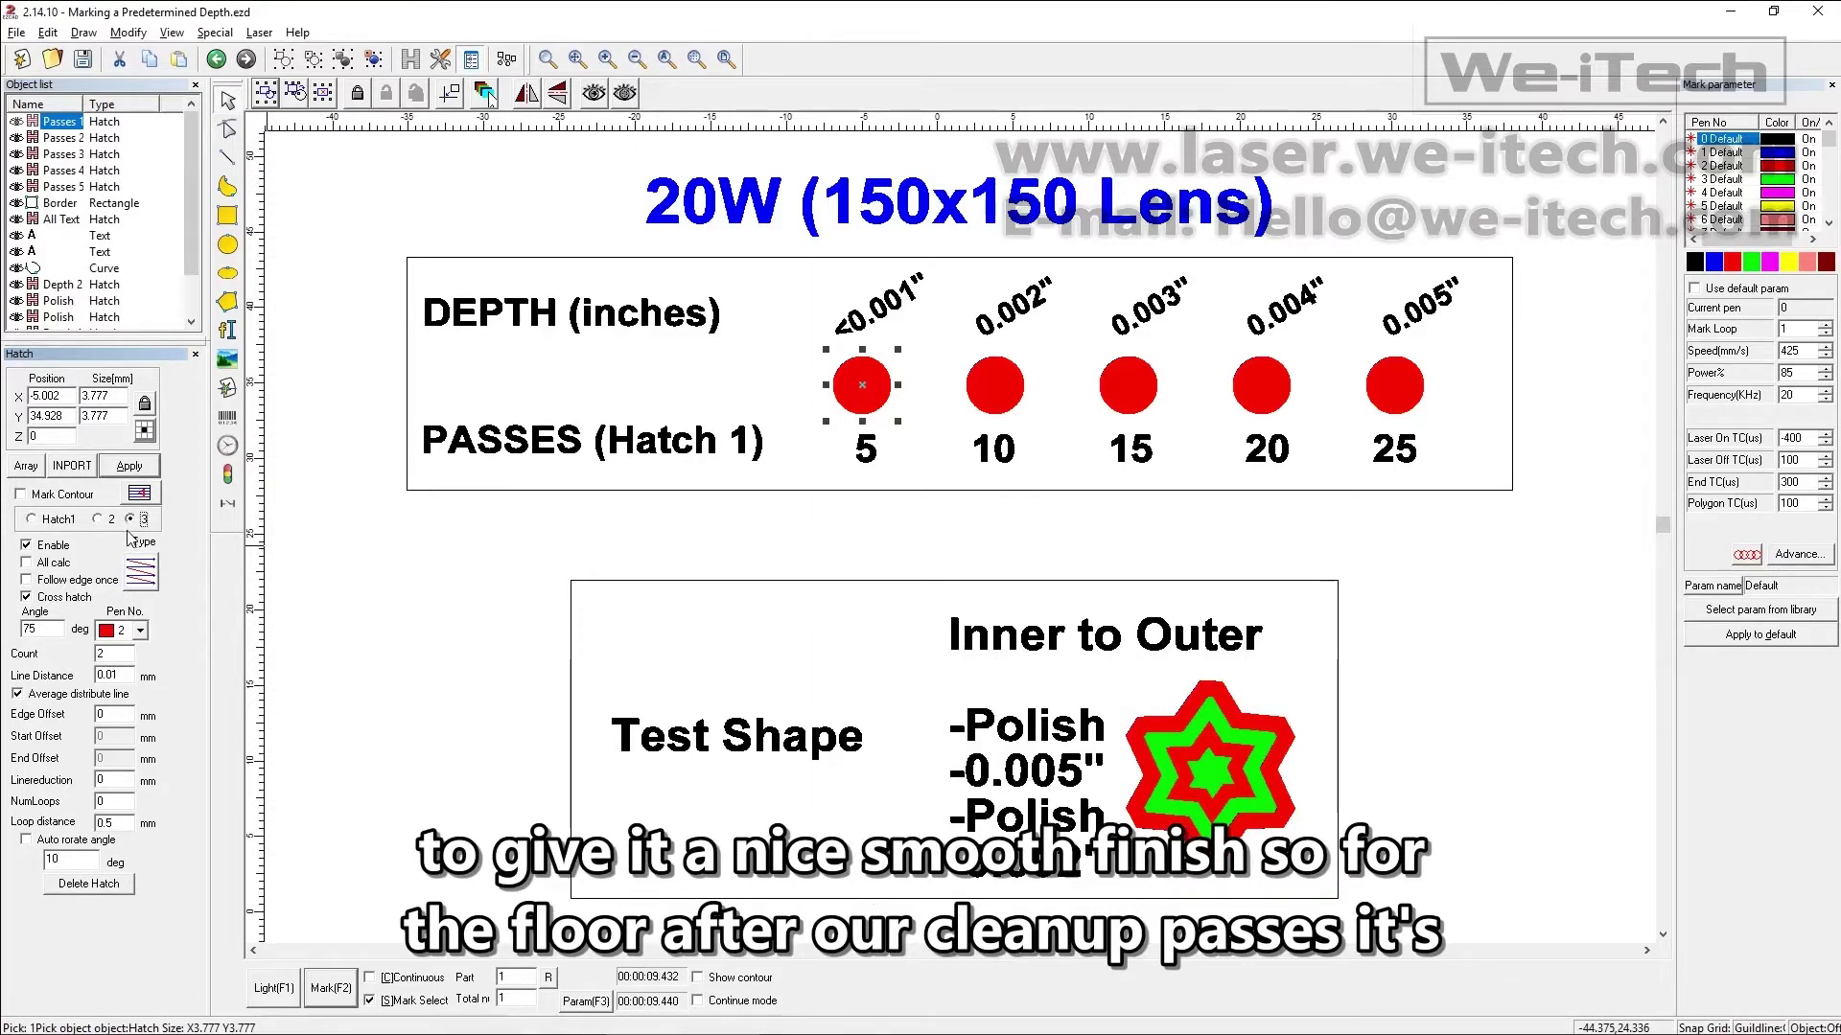
{"action": "left_click_drag", "start_coordinate": [115, 675], "coordinate": [95, 674]}
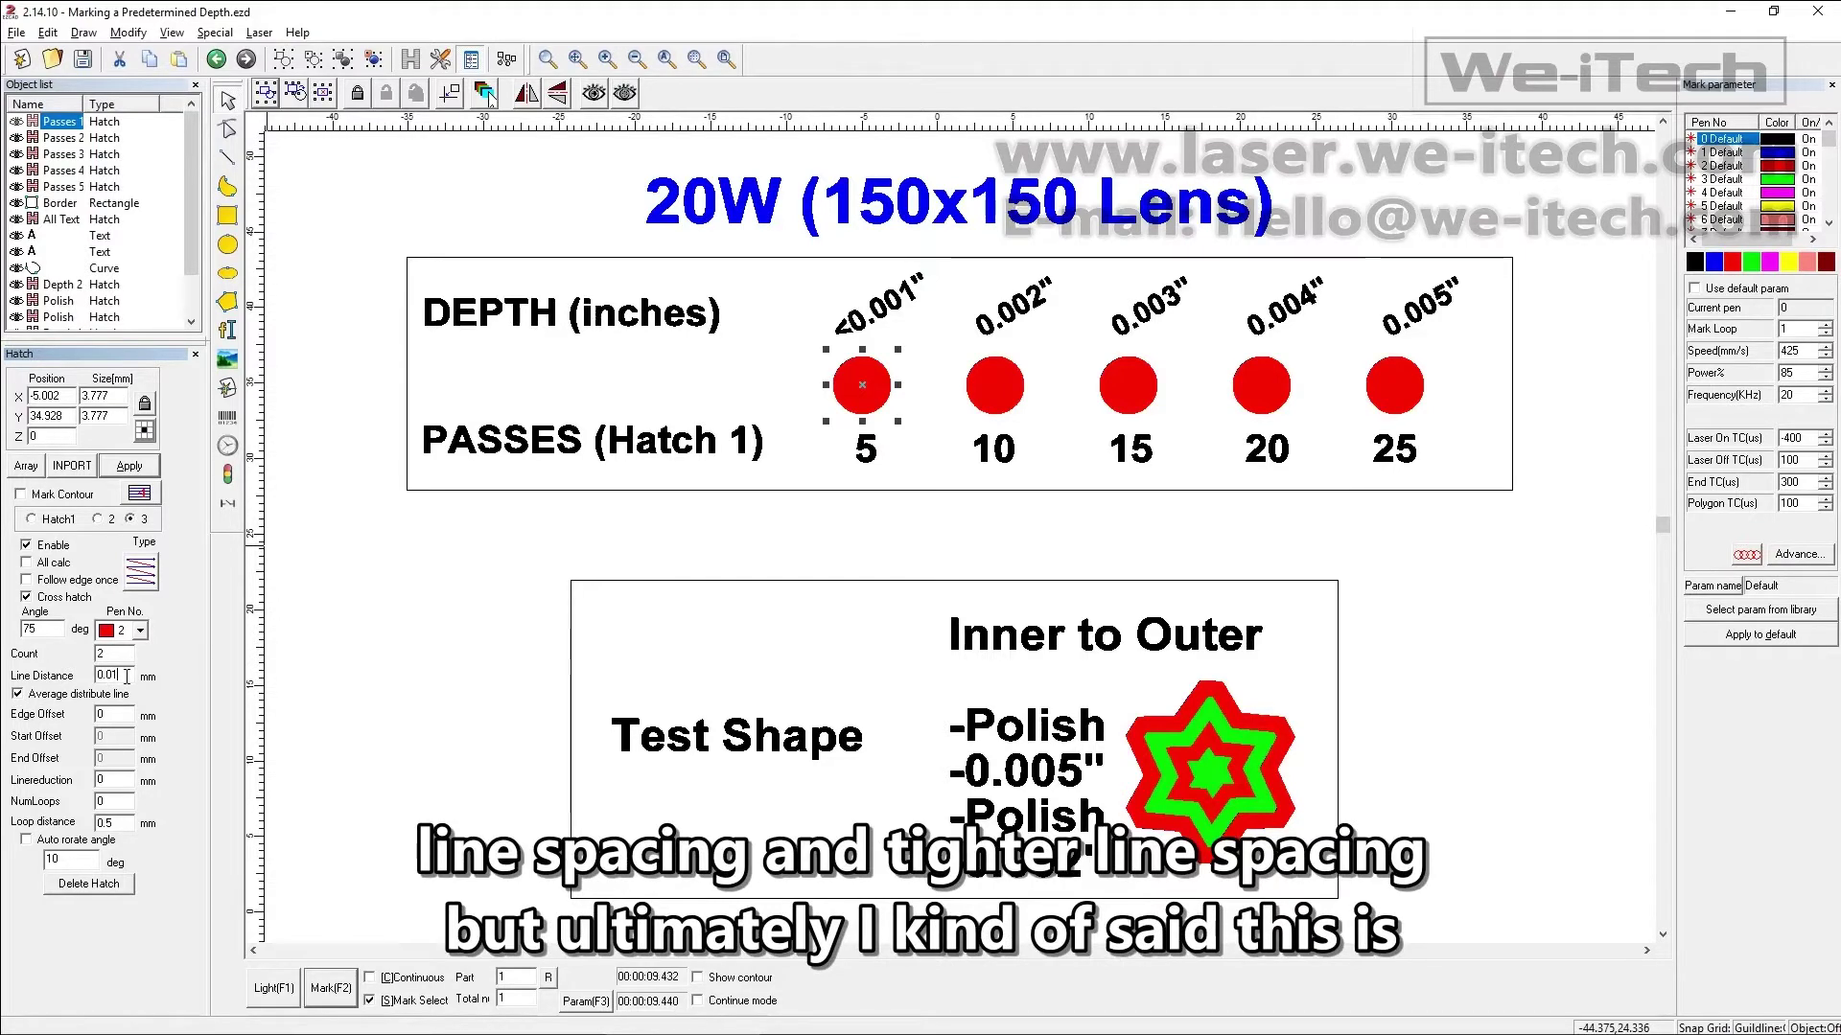
{"action": "left_click_drag", "start_coordinate": [127, 676], "coordinate": [99, 677]}
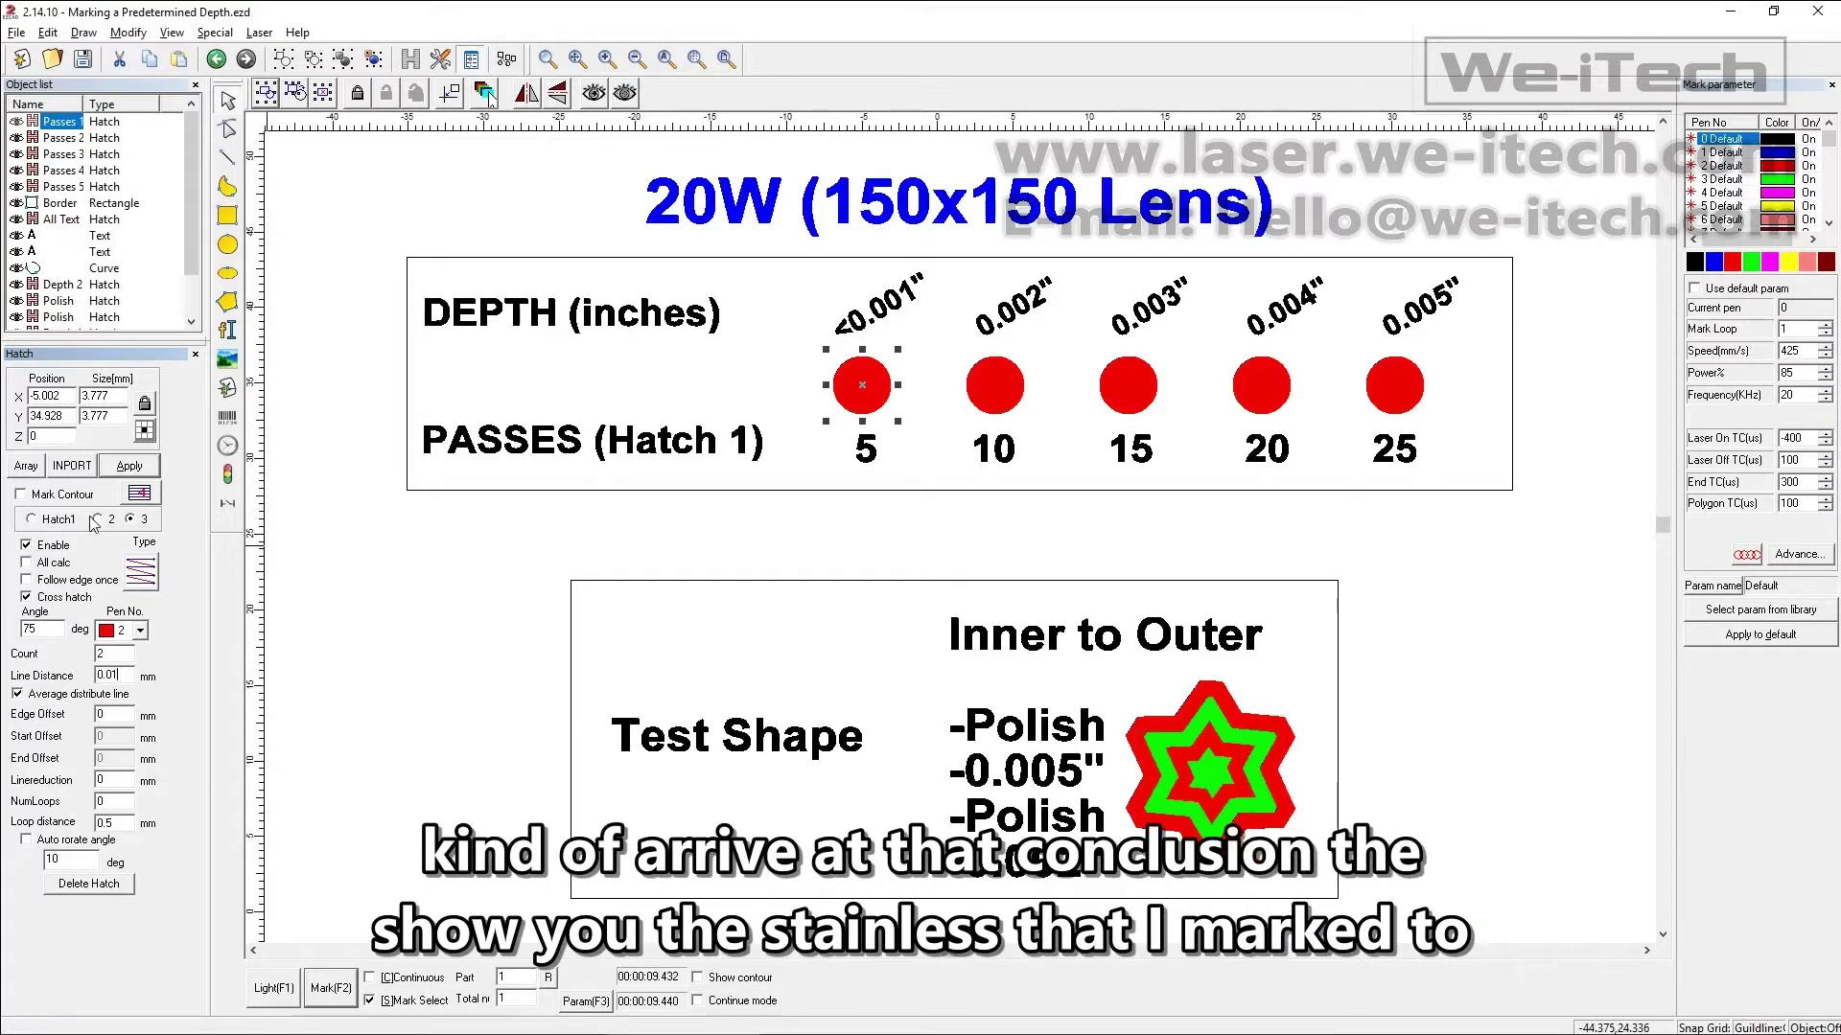
{"action": "left_click", "coordinate": [61, 519]}
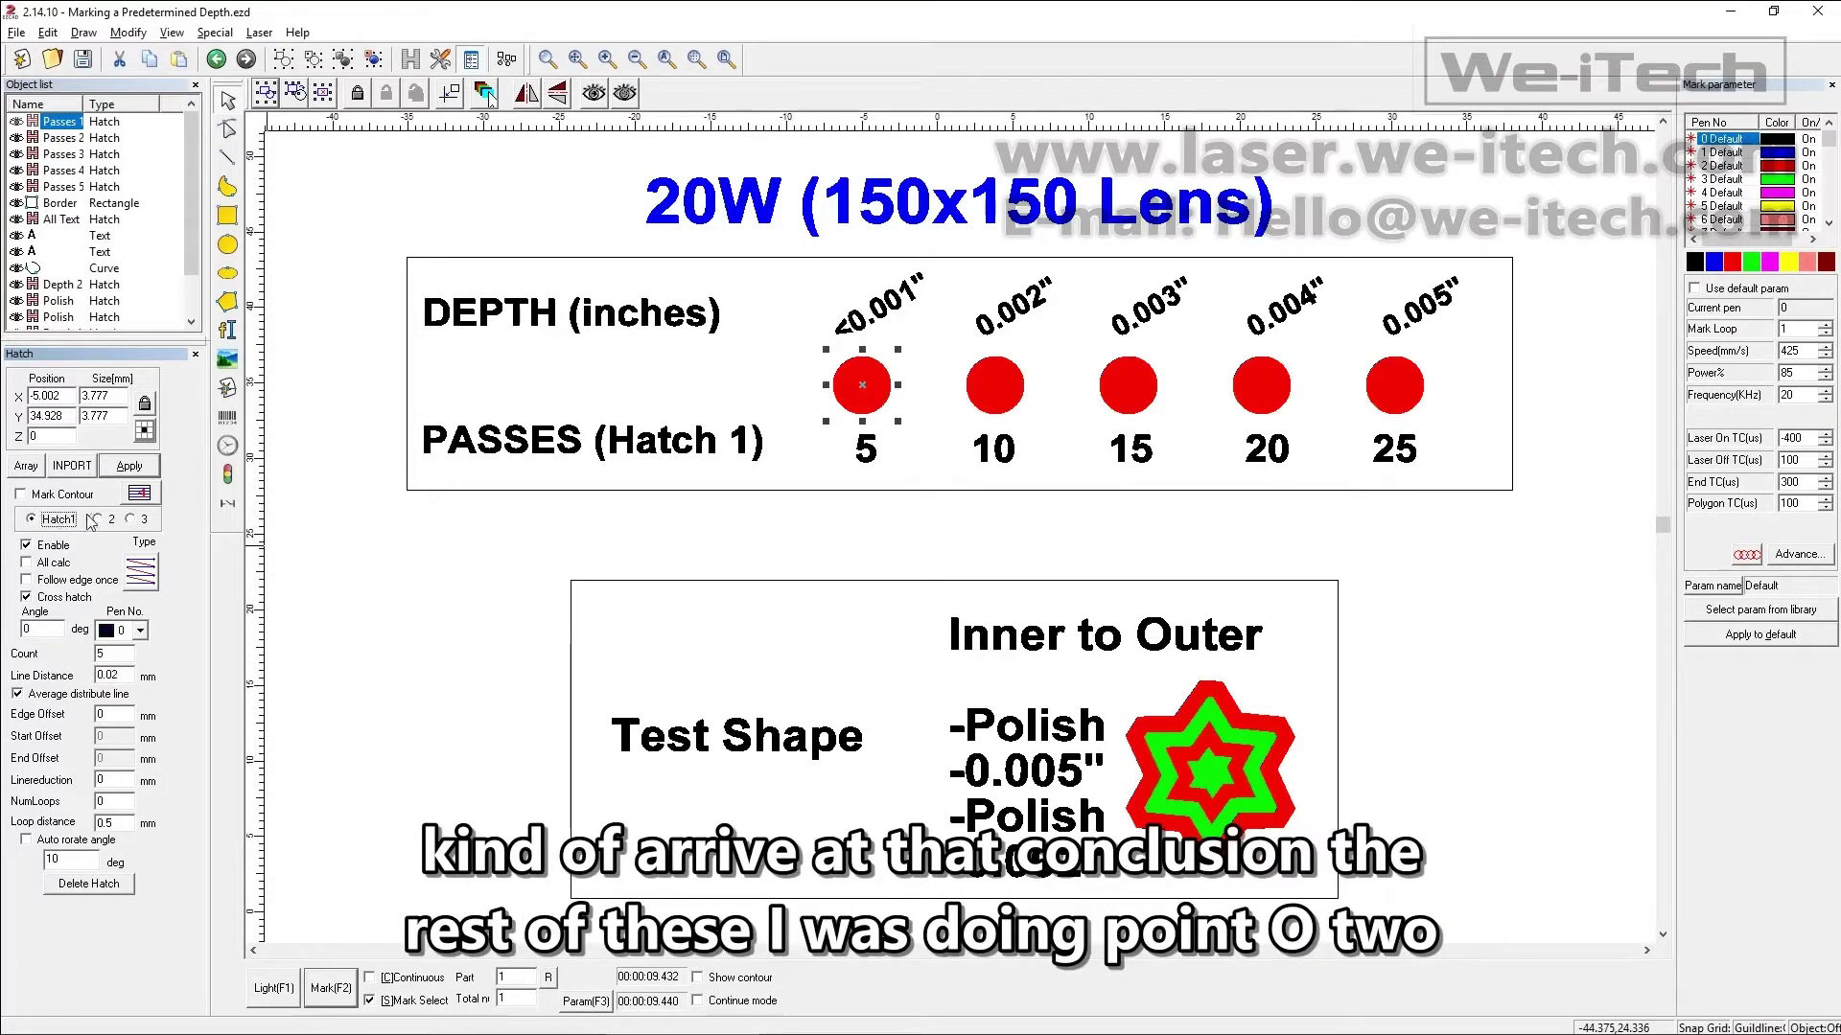
{"action": "double_click", "coordinate": [106, 675]}
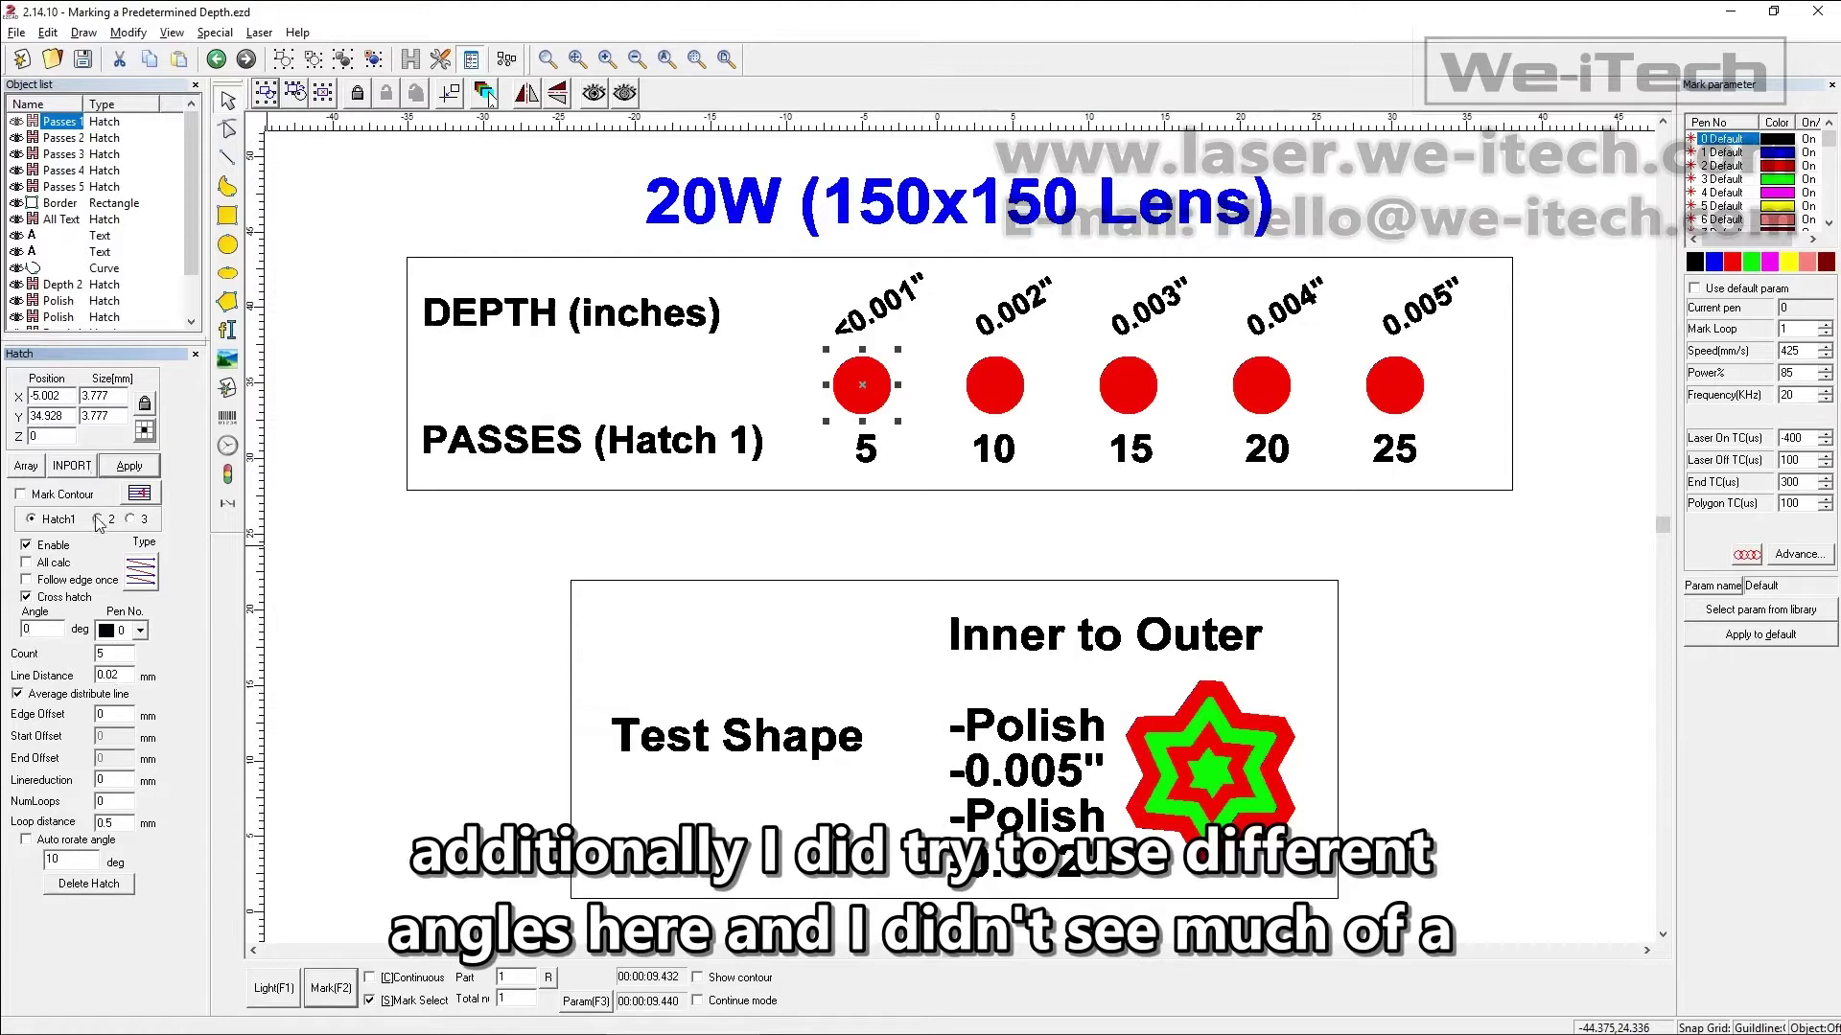
{"action": "left_click", "coordinate": [59, 520]}
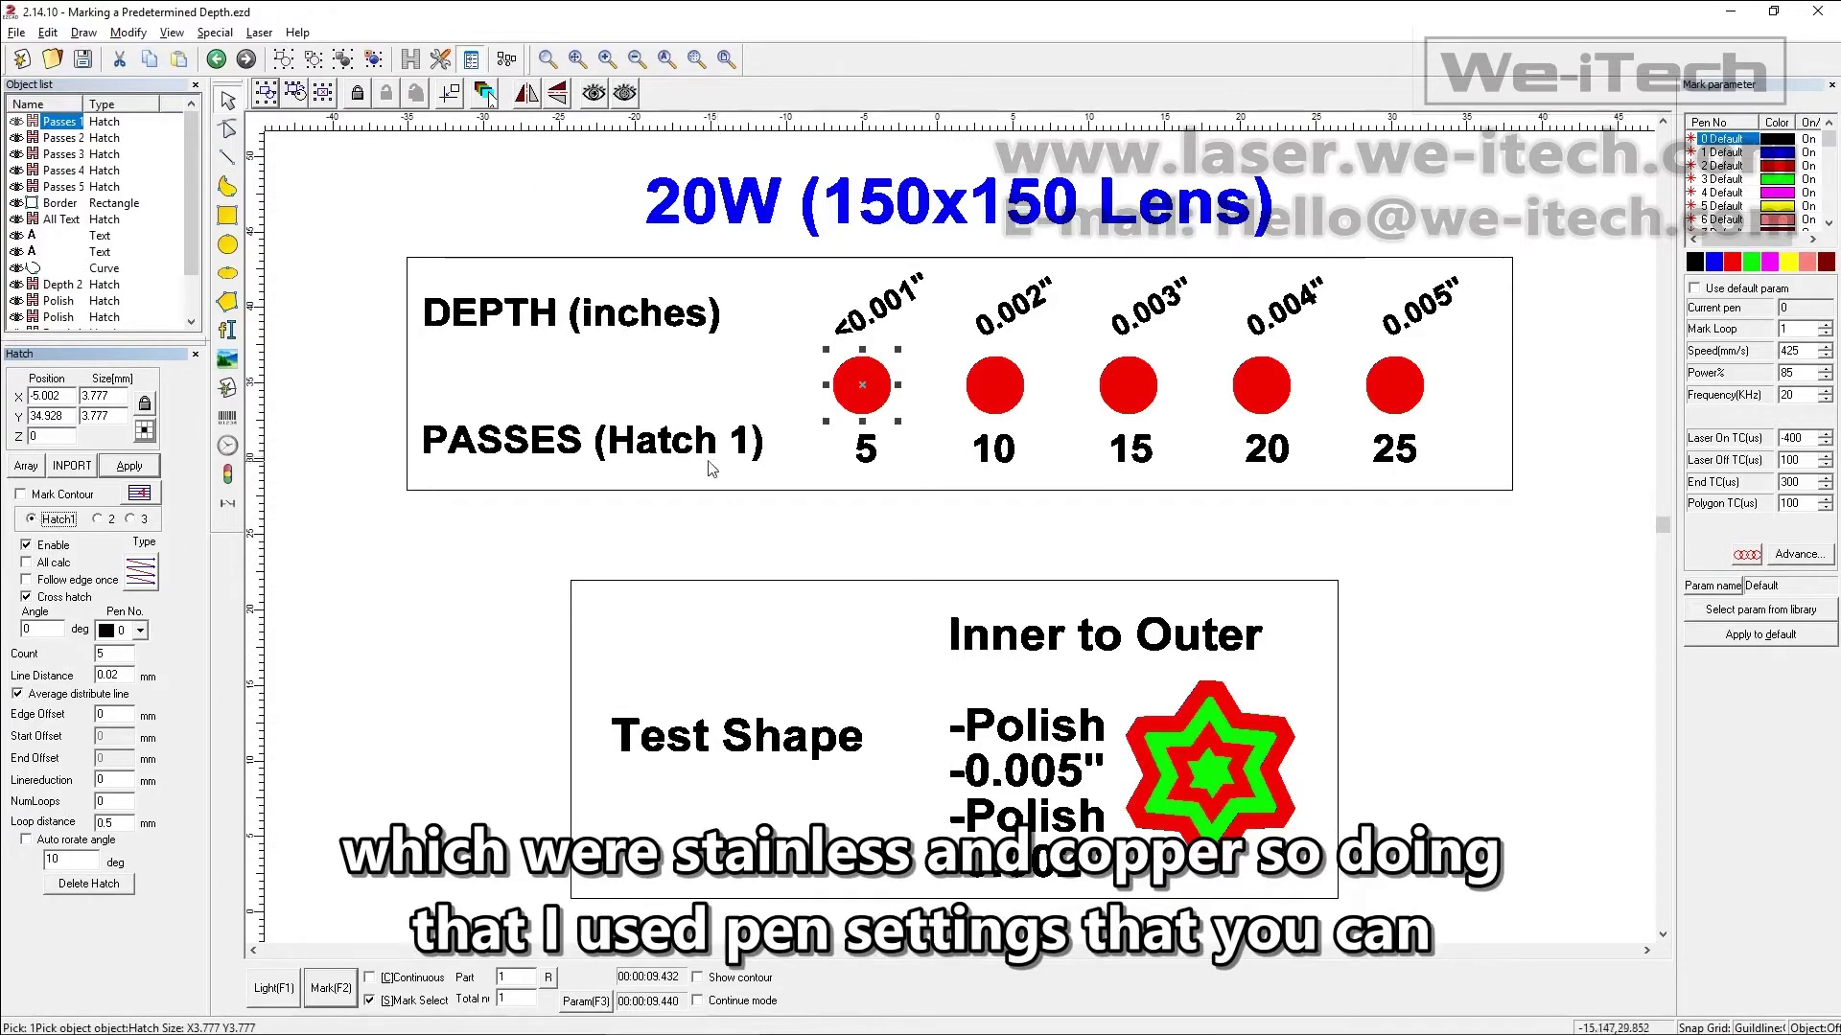
Reselect the <0.001" circle, check the pens assigned to its Hatch 1 and Hatch 3, and deselect it
{"action": "left_click", "coordinate": [1610, 349]}
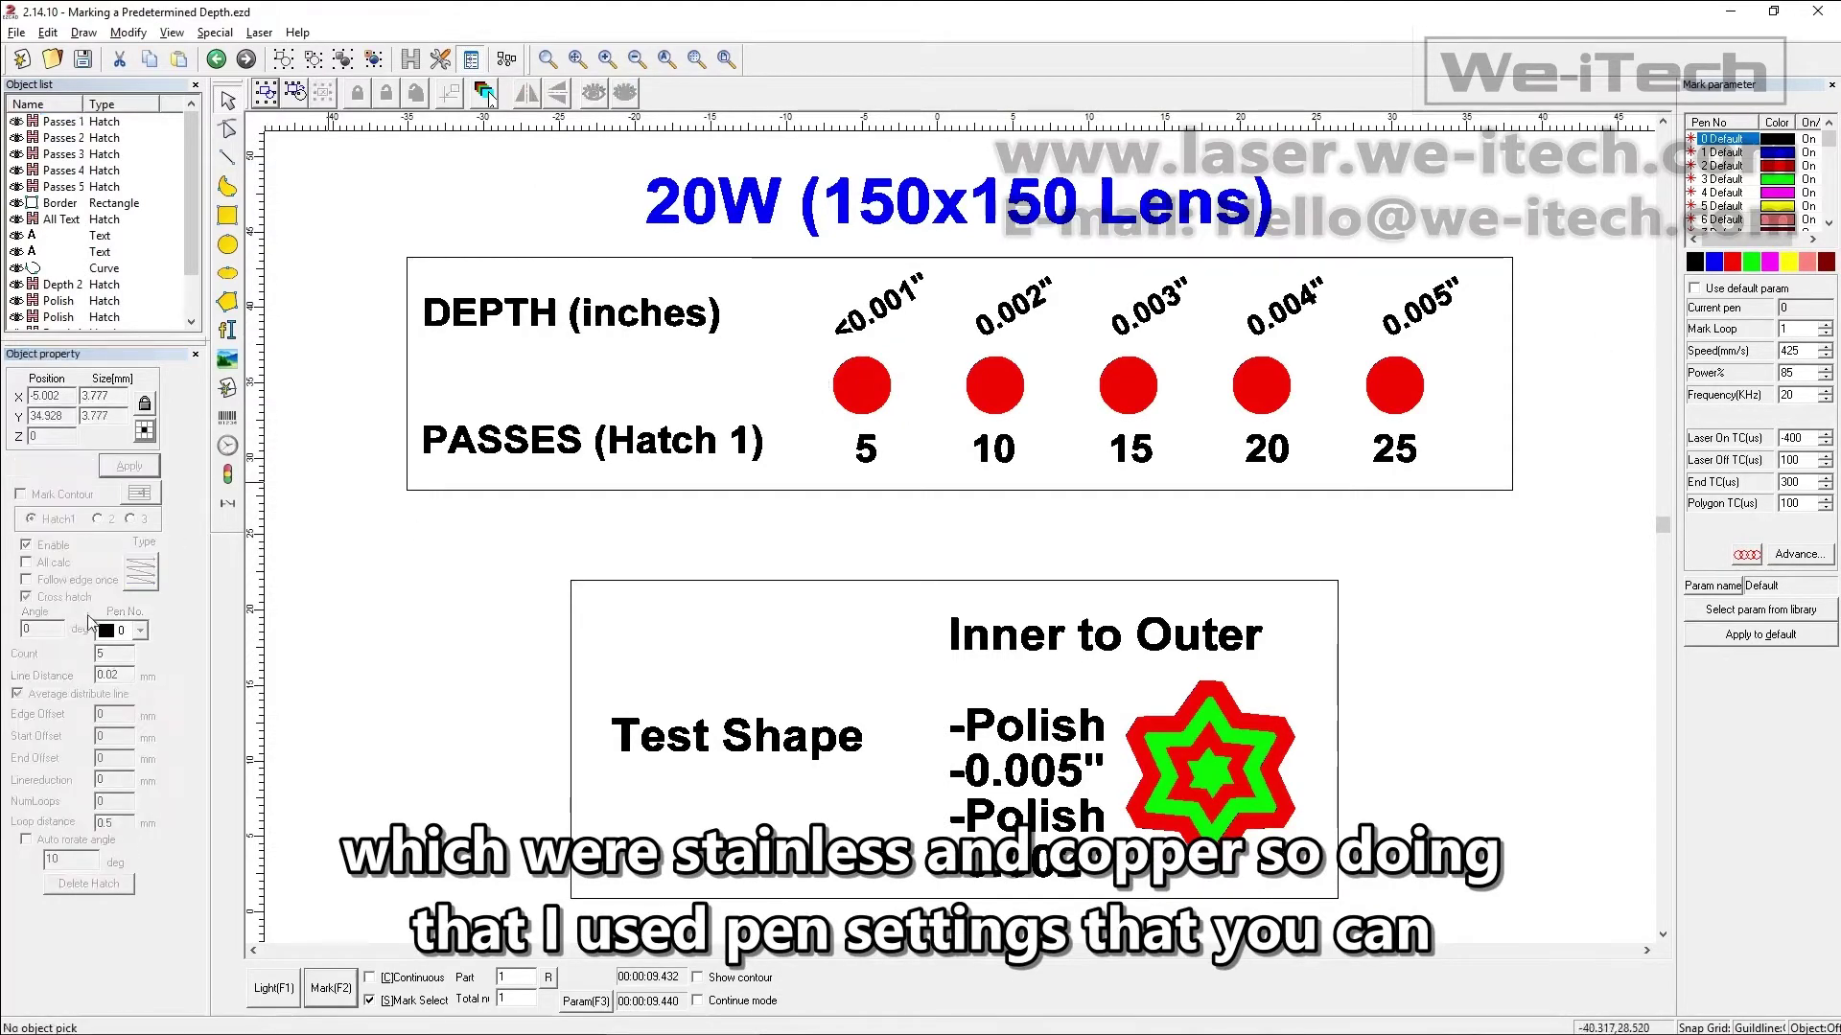
{"action": "left_click", "coordinate": [844, 374]}
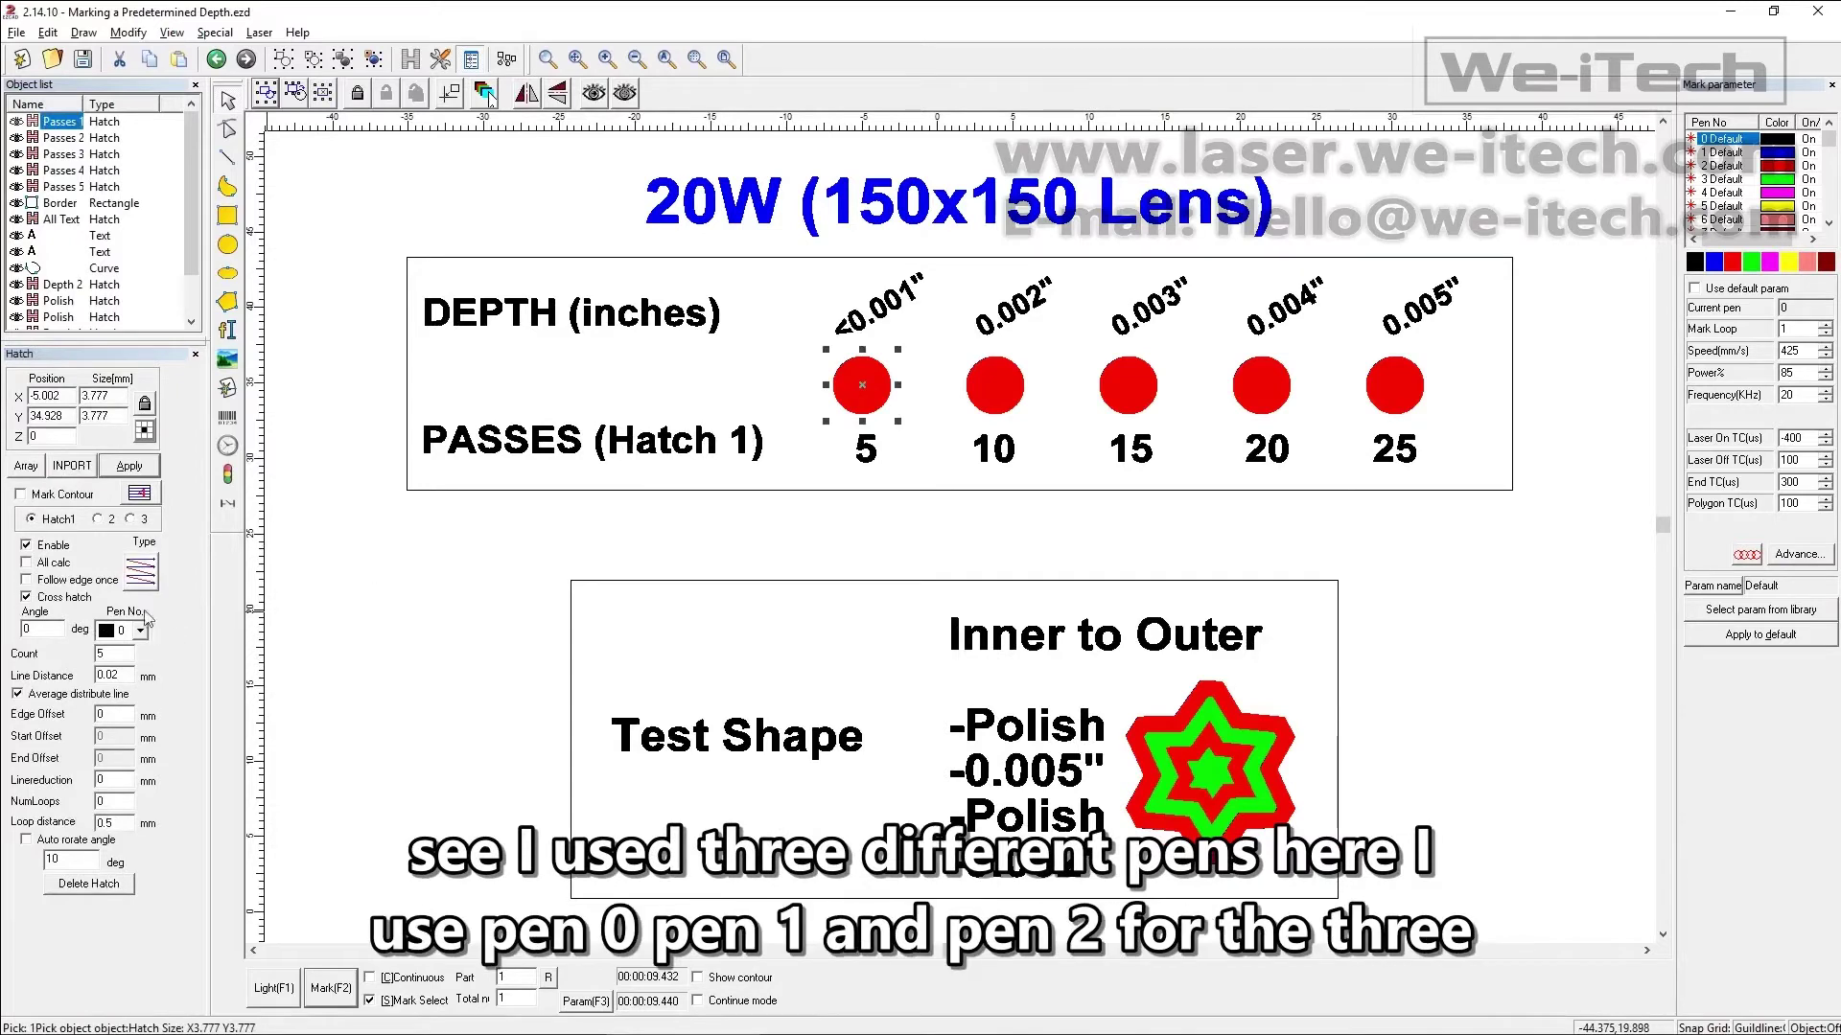
{"action": "left_click", "coordinate": [131, 519]}
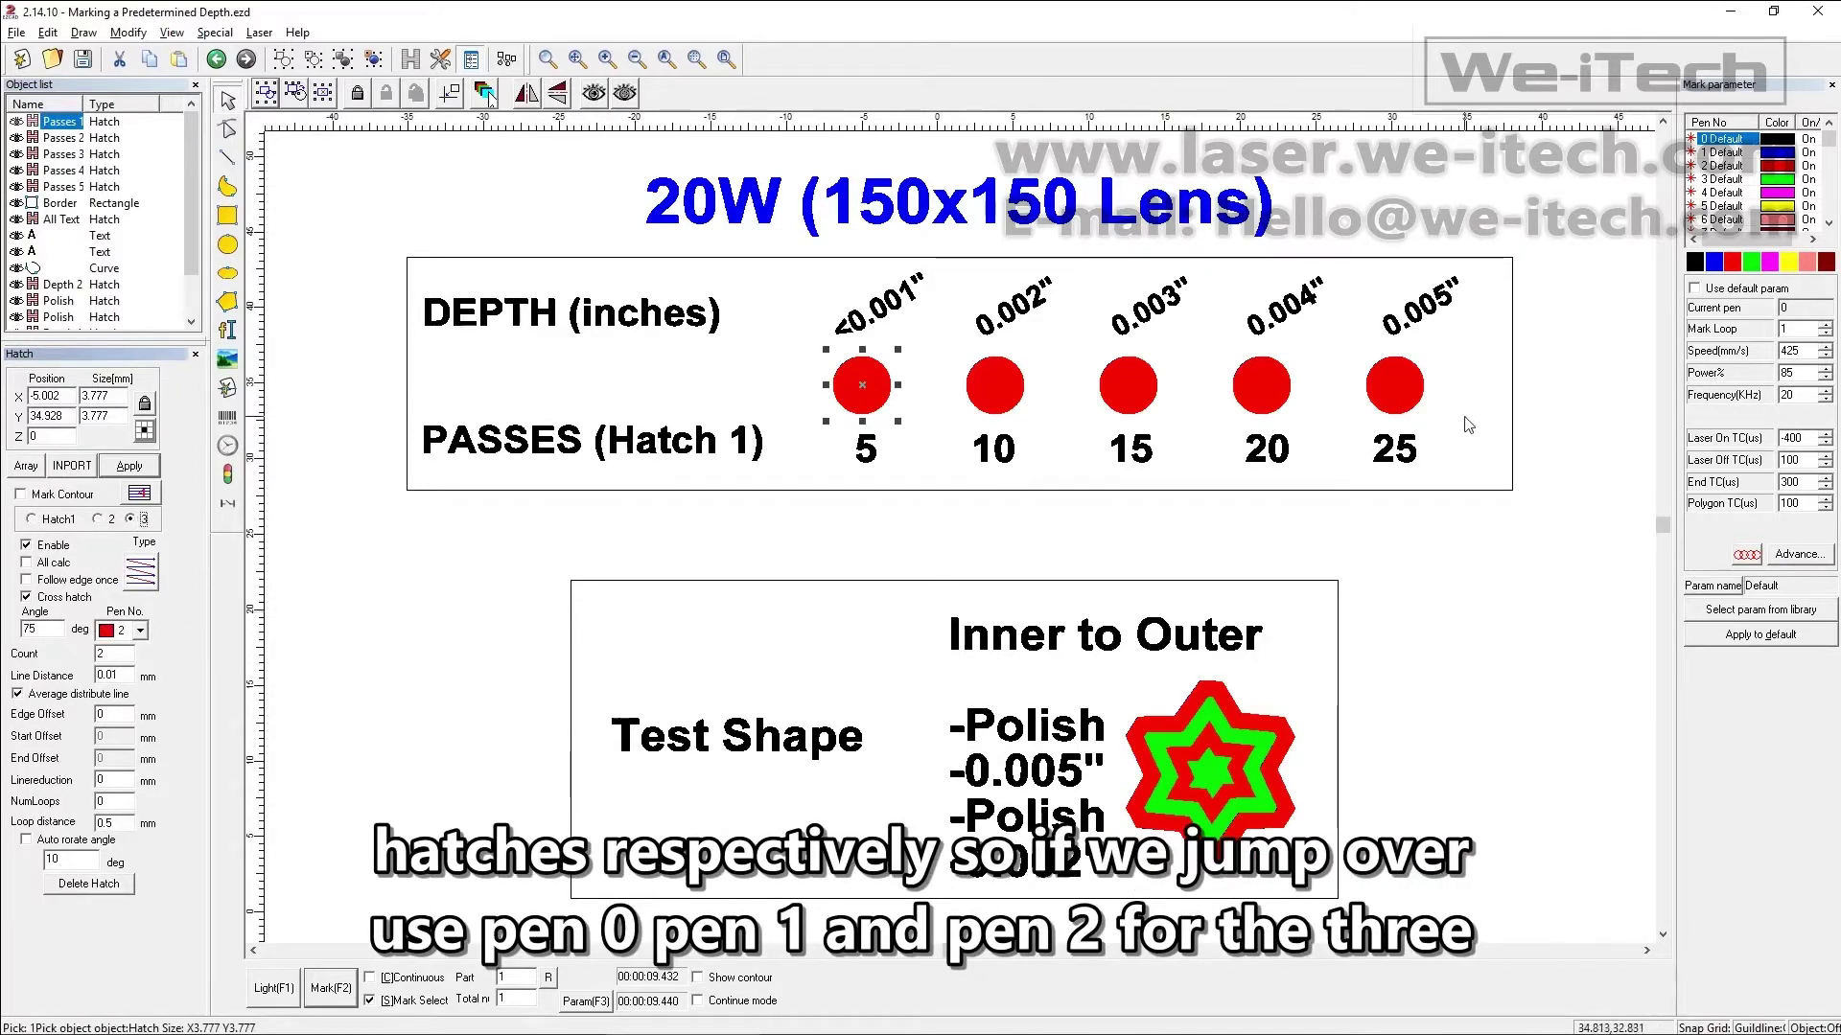
{"action": "left_click", "coordinate": [1597, 236]}
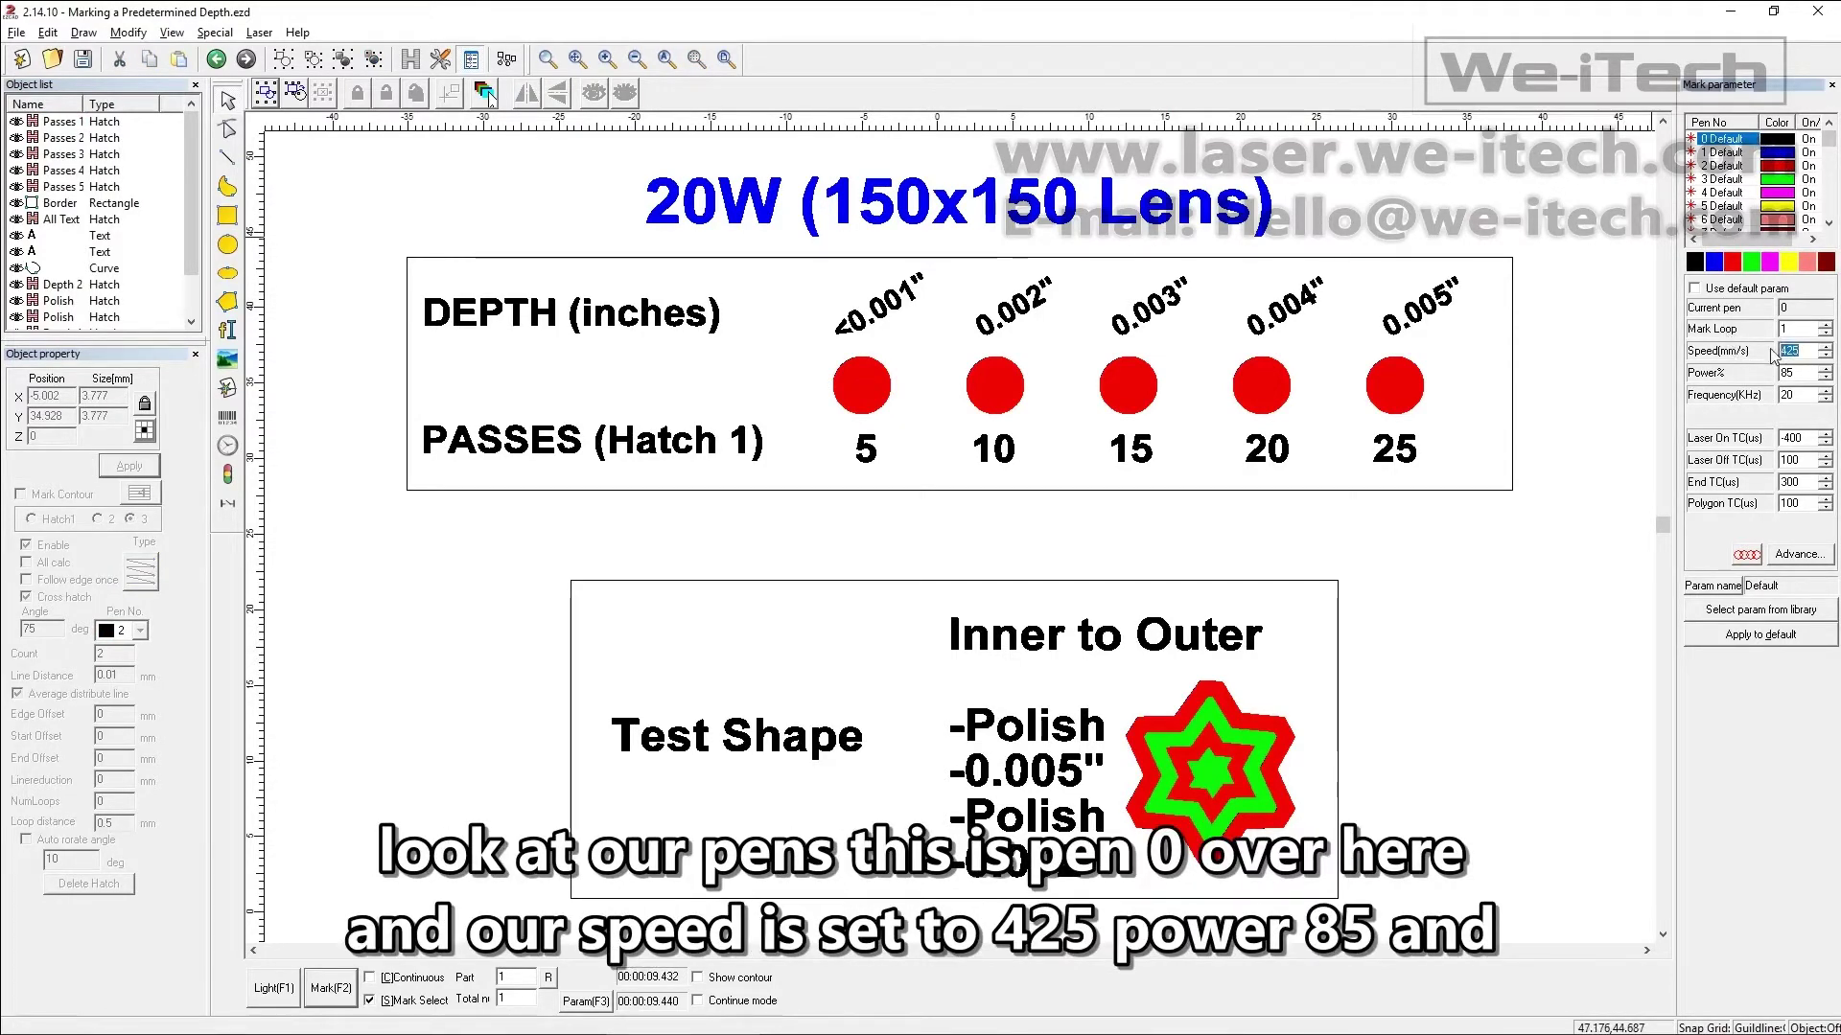
Review the power, frequency and speed settings of pen 0
{"action": "double_click", "coordinate": [1786, 375]}
{"action": "double_click", "coordinate": [1786, 395]}
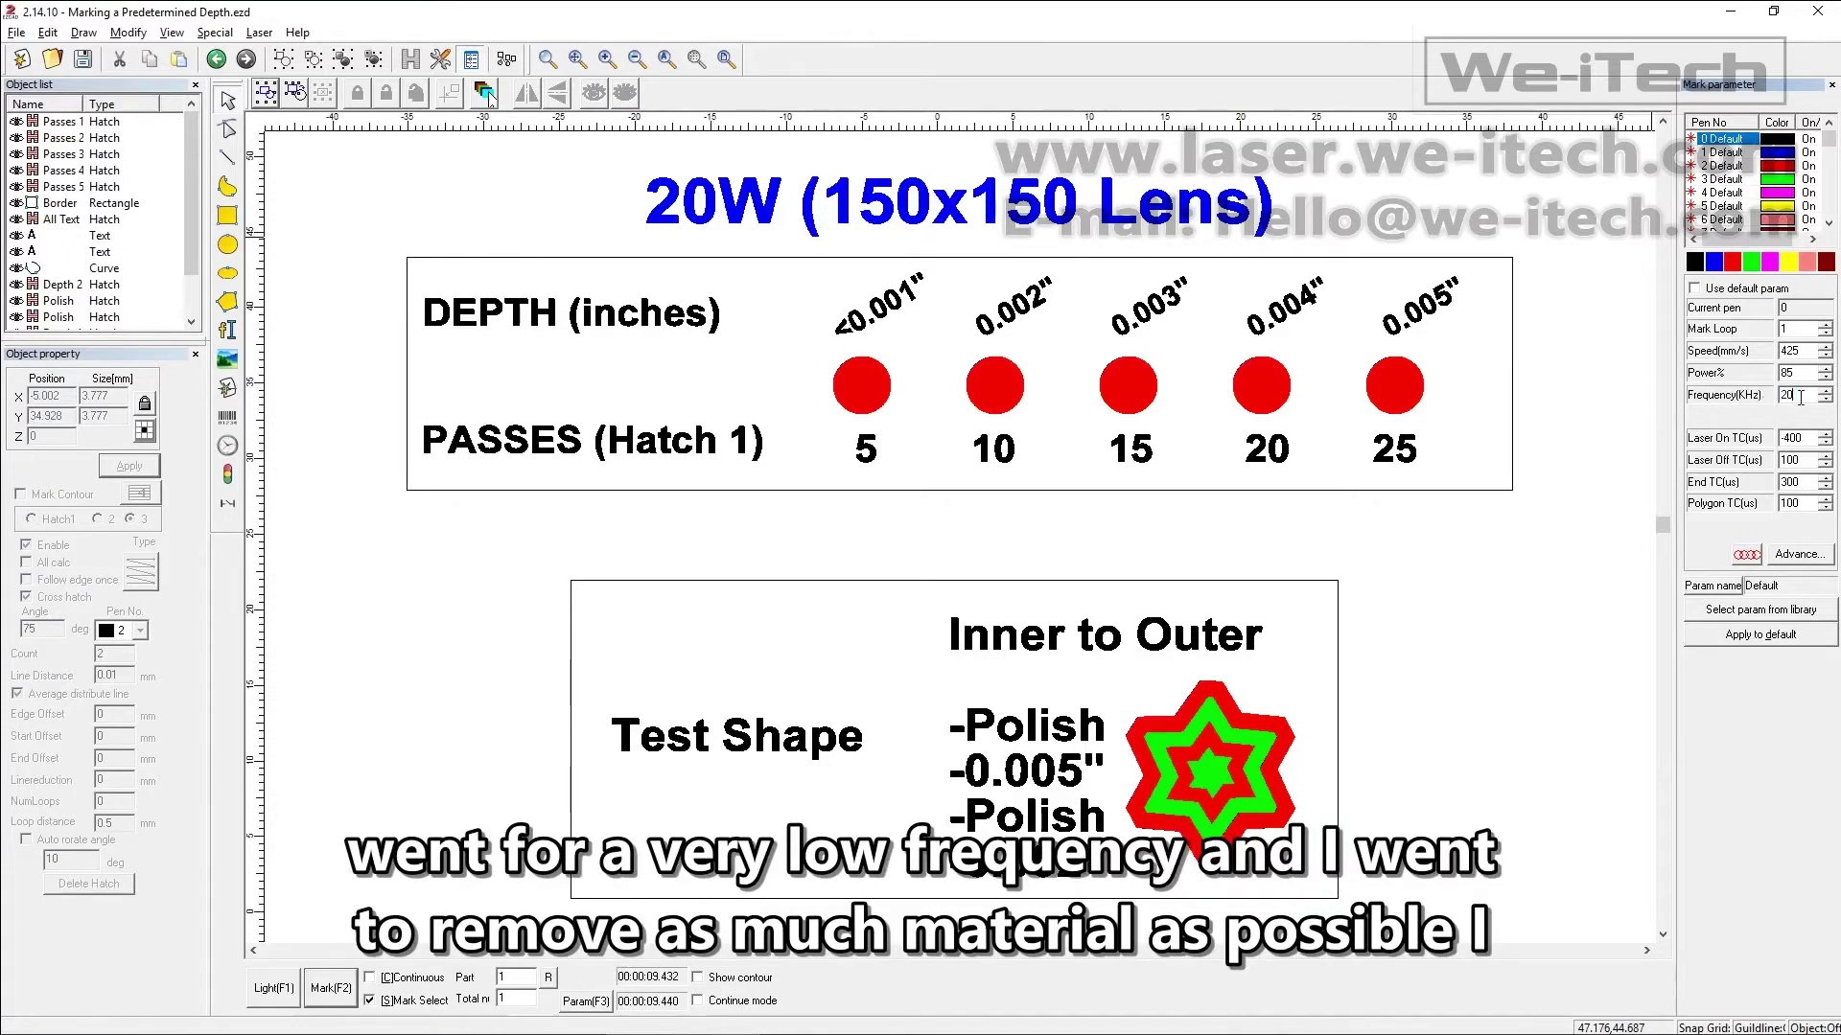
{"action": "double_click", "coordinate": [1781, 373]}
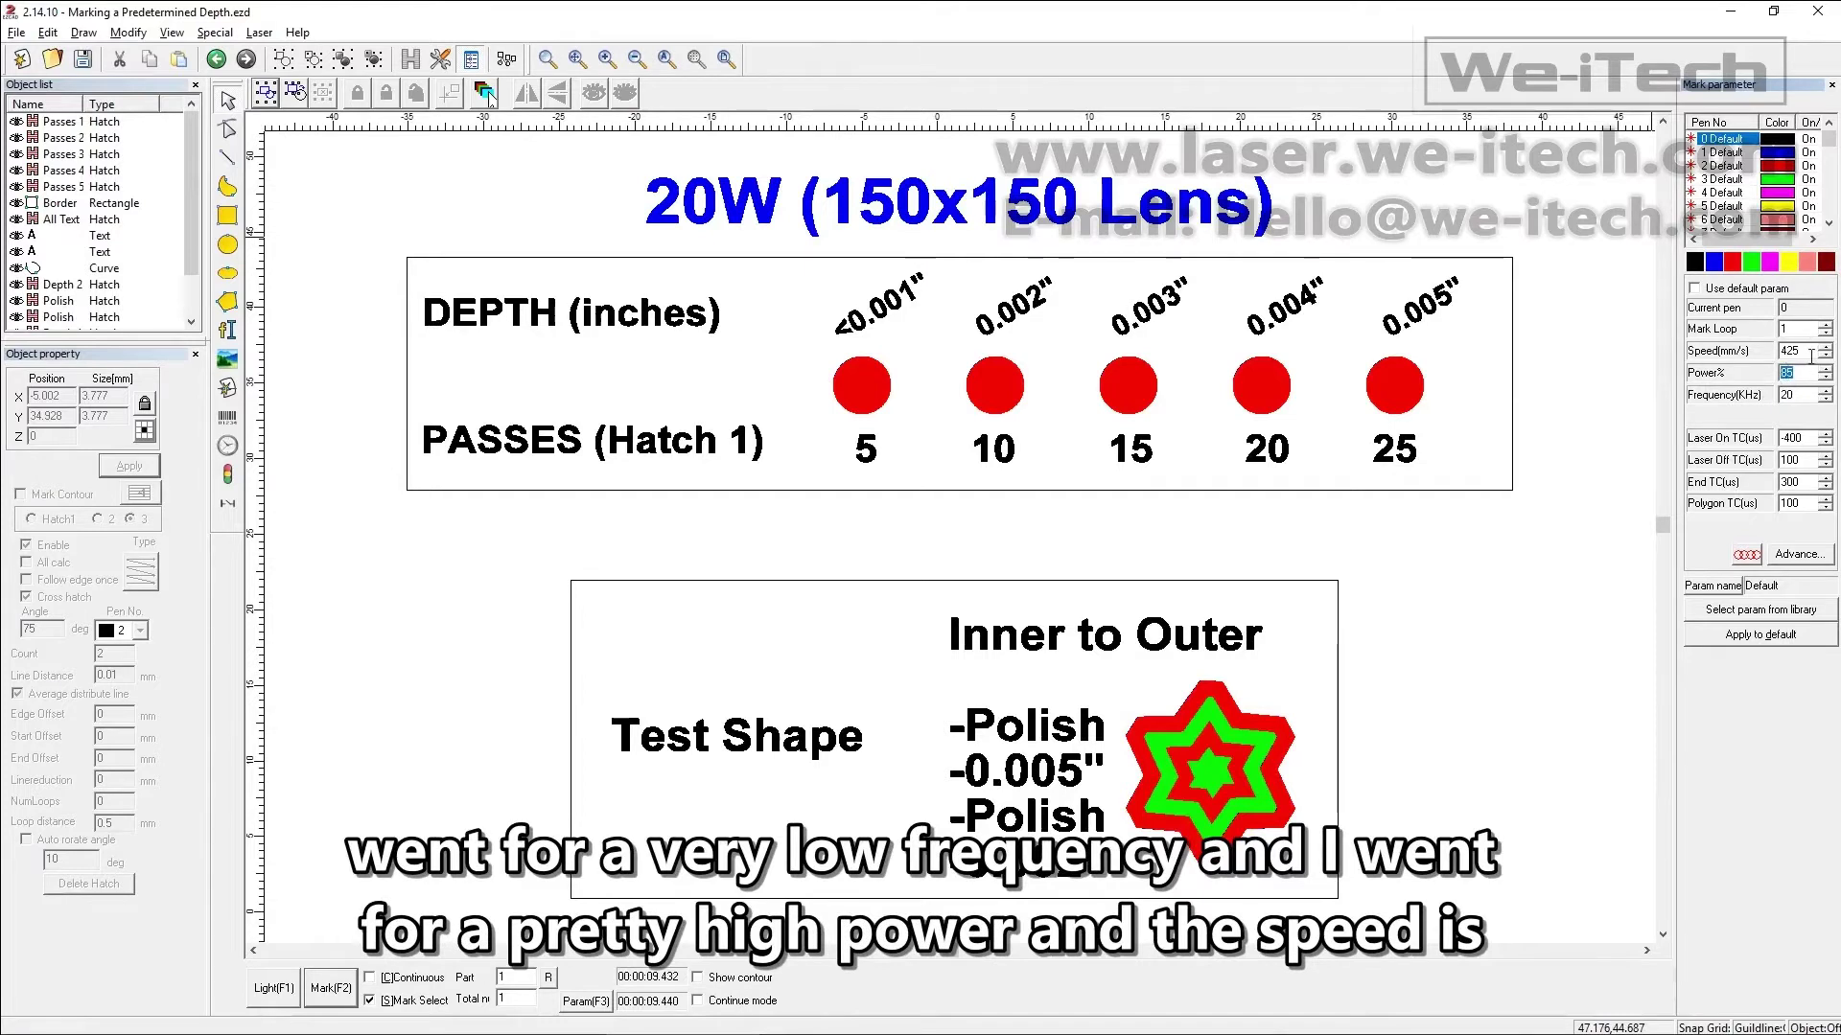
{"action": "double_click", "coordinate": [1783, 352]}
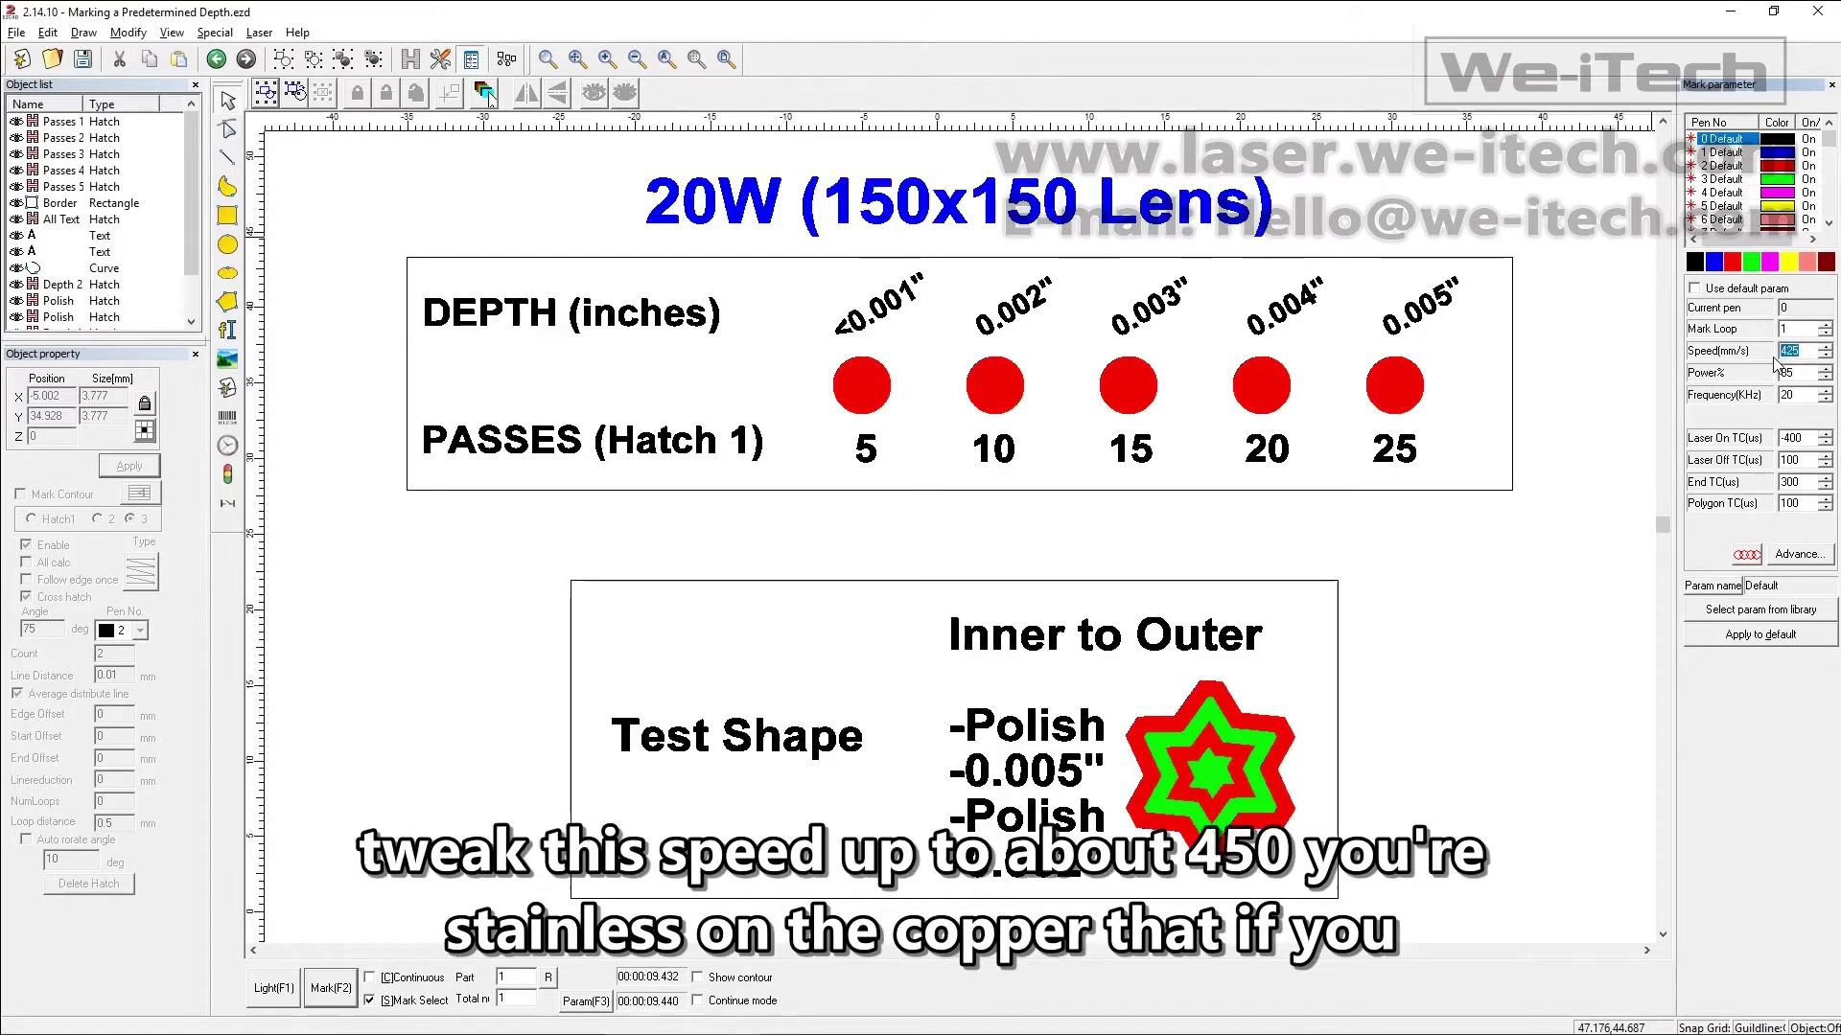
Try a different marking speed for pen 0 and restore it to 425 mm/s
{"action": "left_click", "coordinate": [1790, 353]}
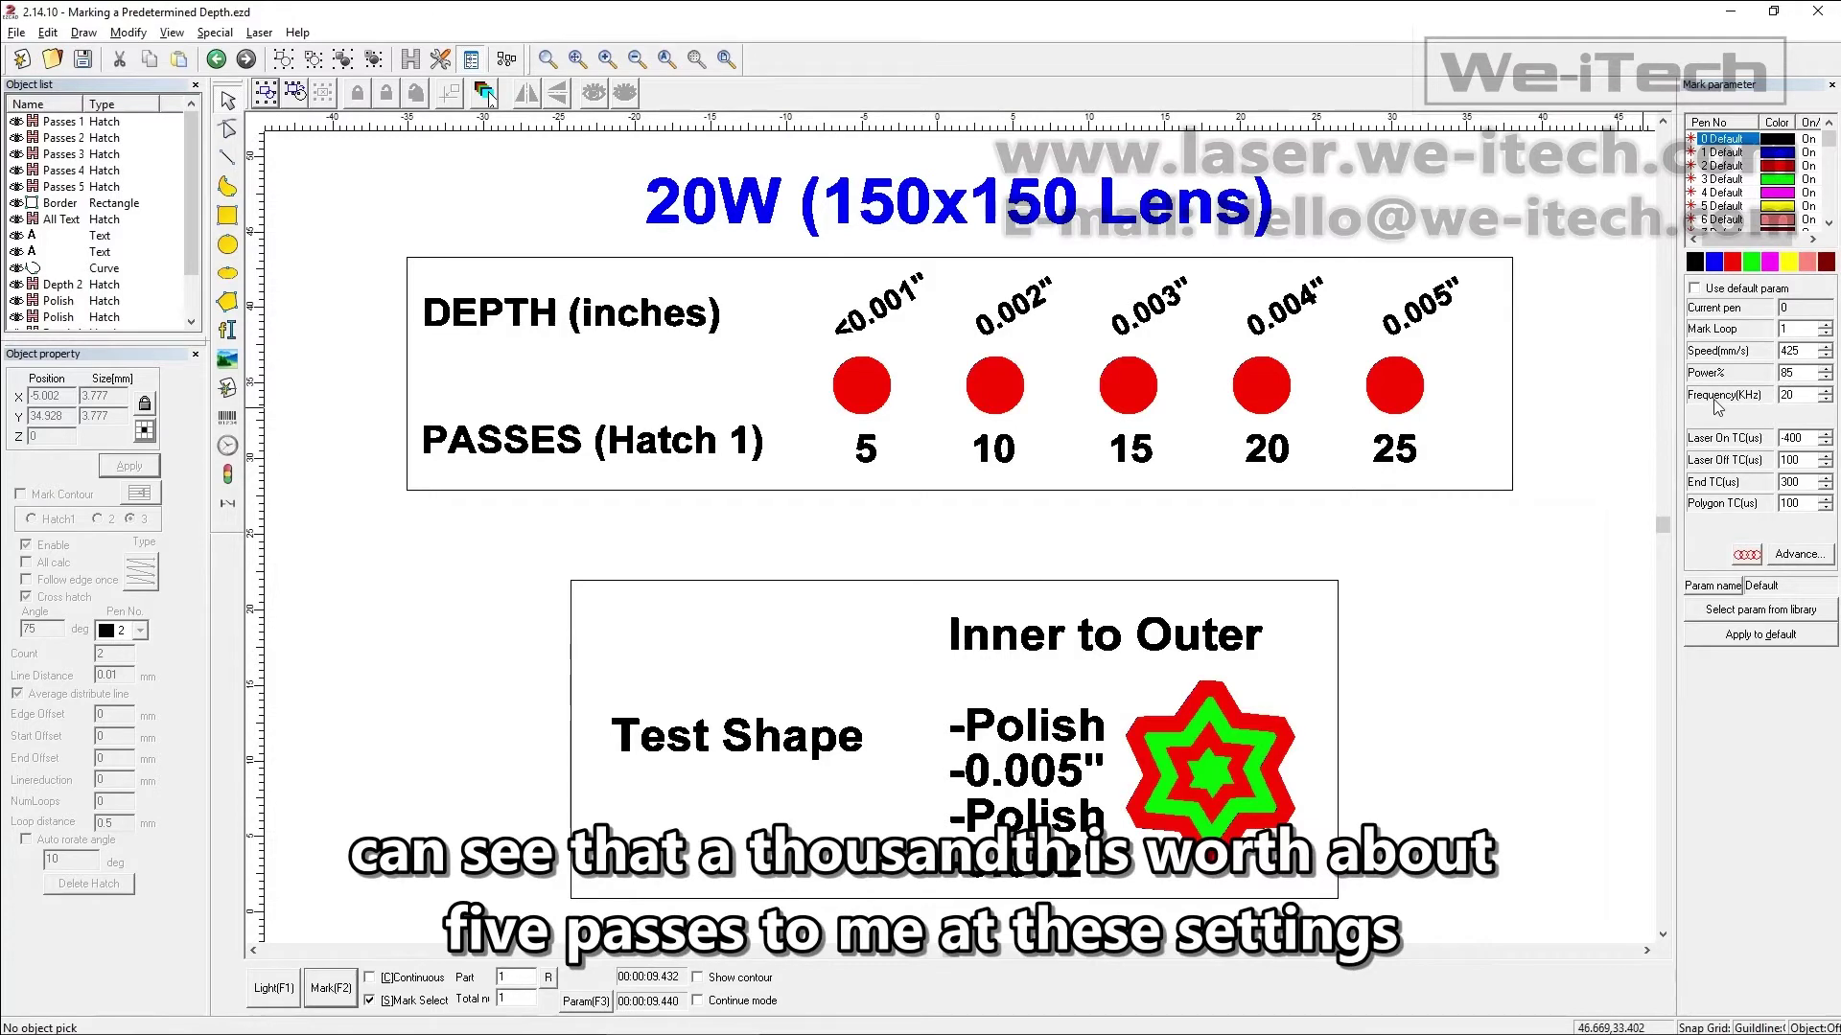
{"action": "left_click", "coordinate": [1784, 385]}
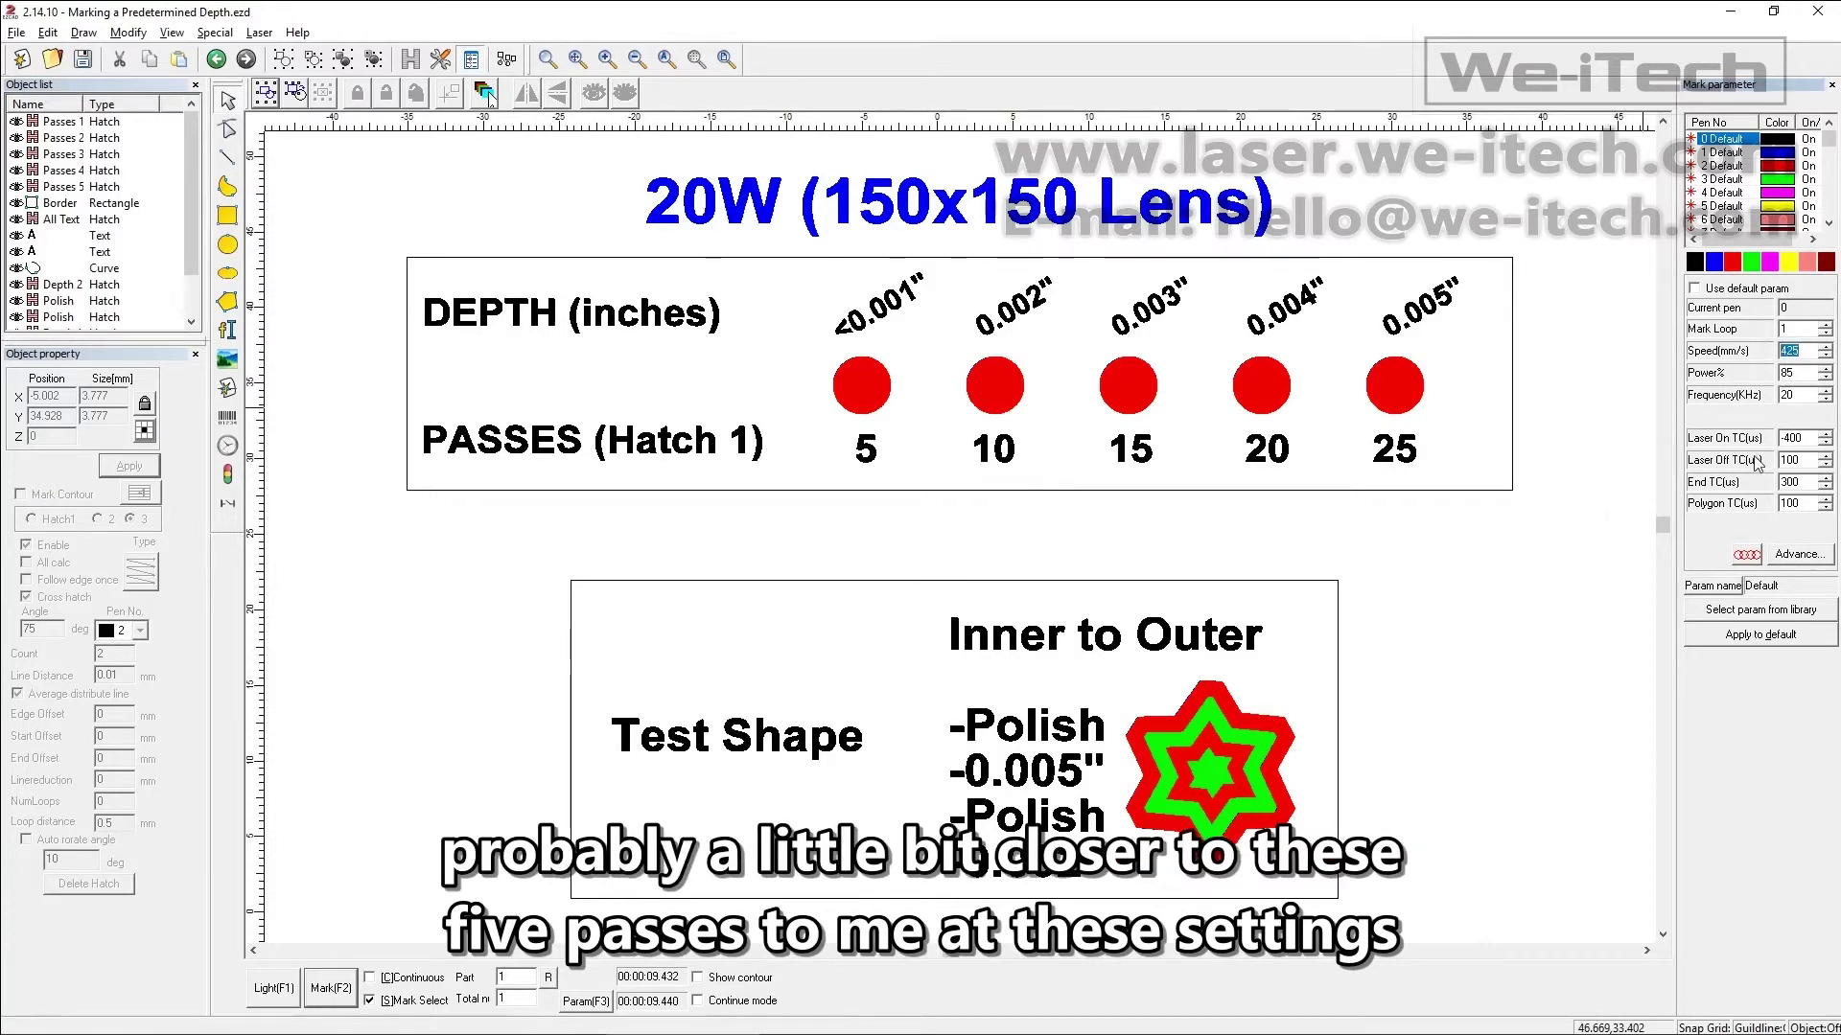
{"action": "type", "text": "45"}
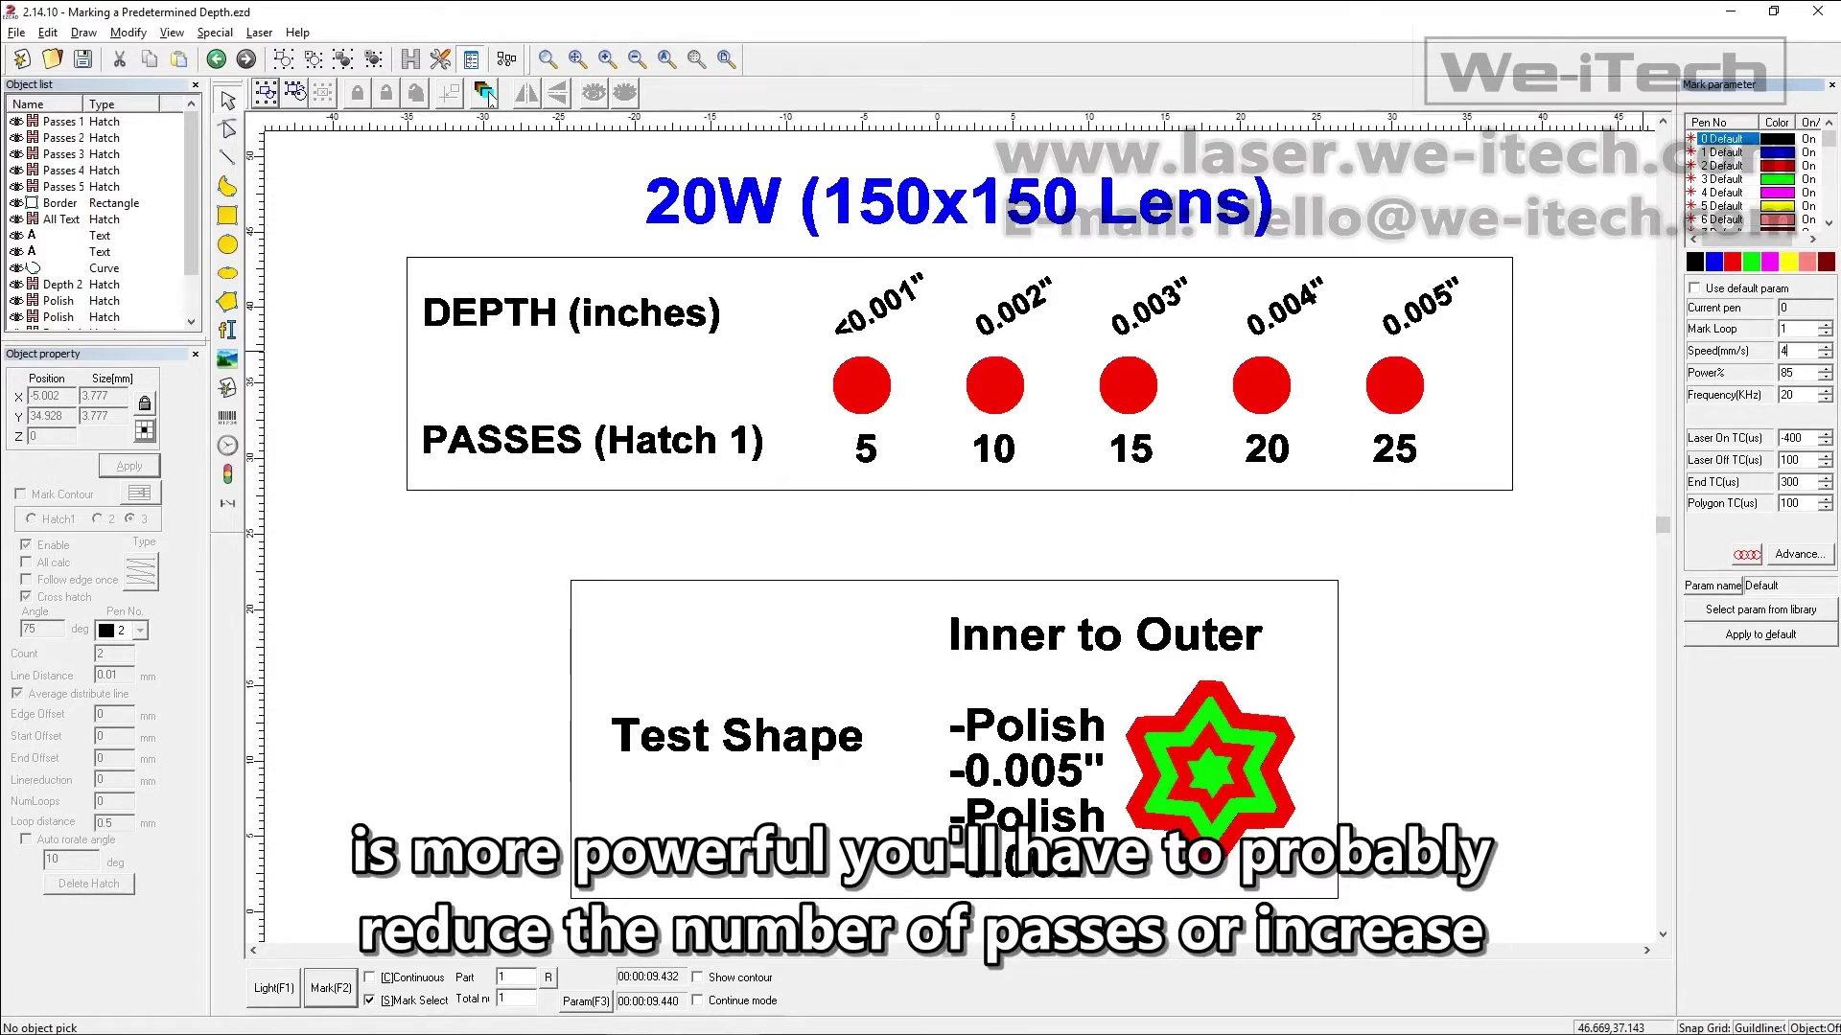
{"action": "type", "text": "25"}
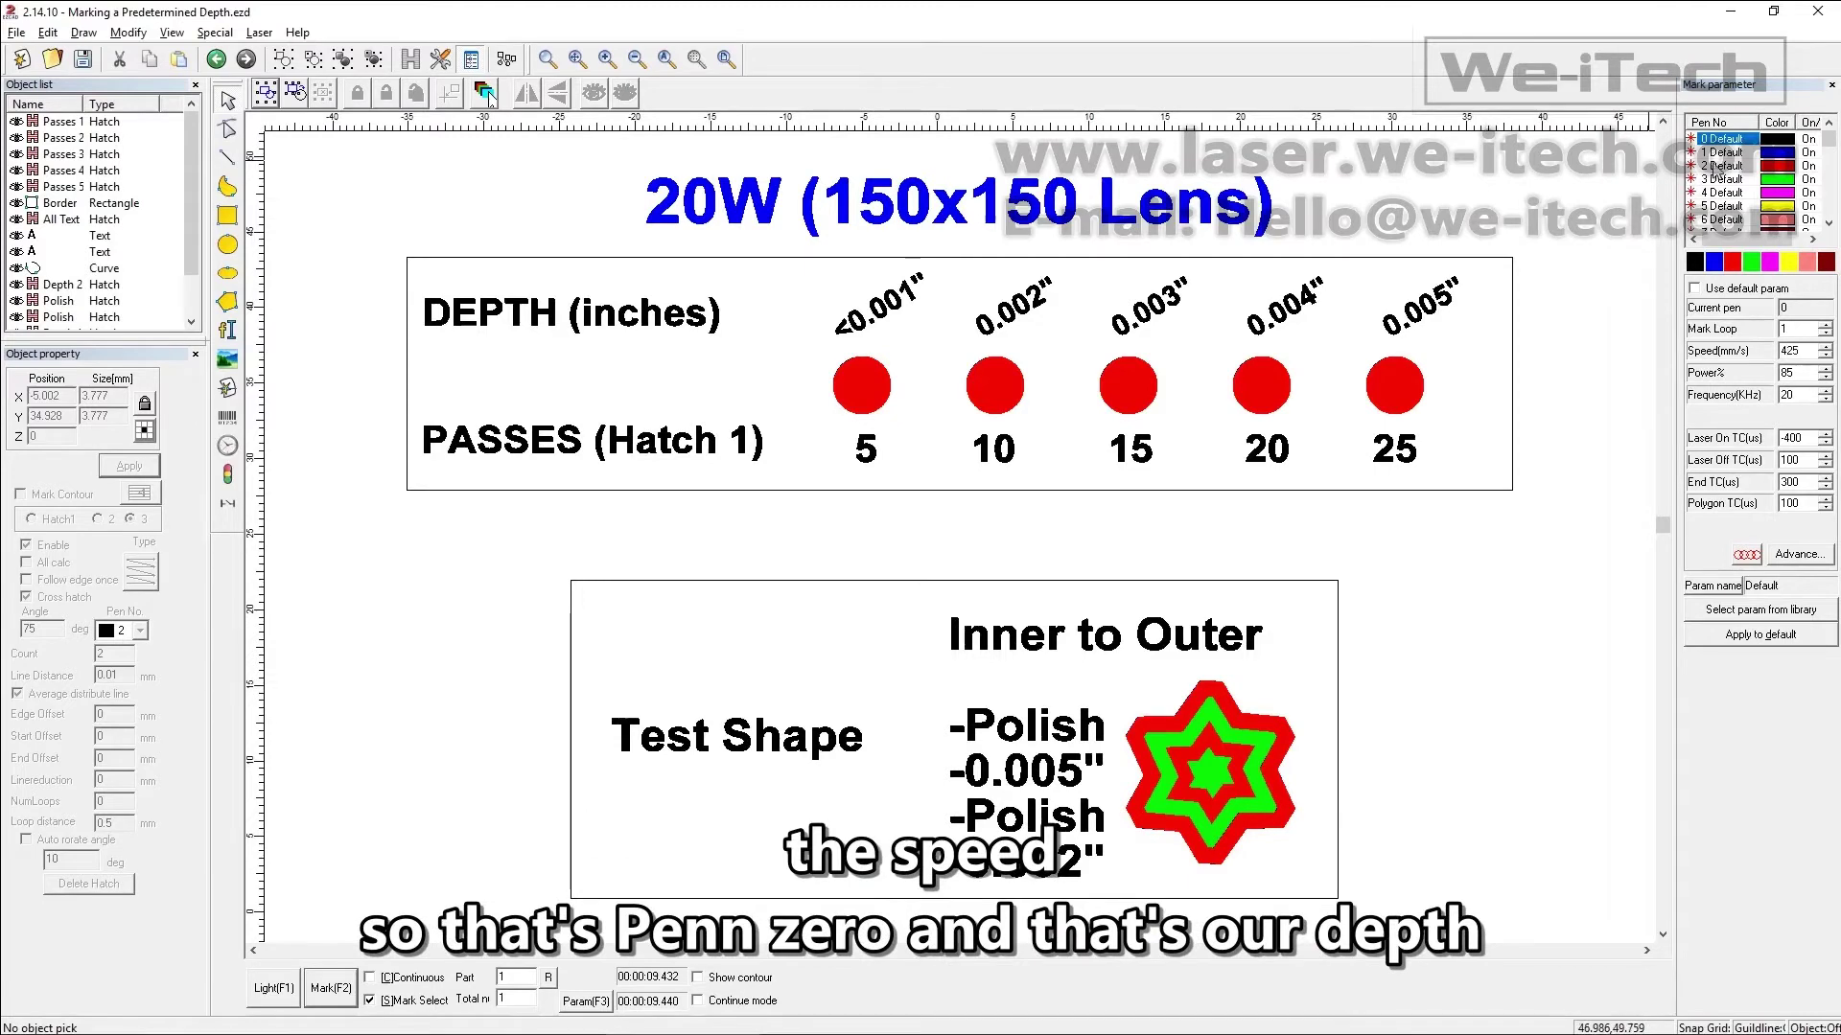
Review the mark parameters of pens 1 and 2, re-entering 60 kHz as pen 2's frequency
{"action": "left_click", "coordinate": [1723, 153]}
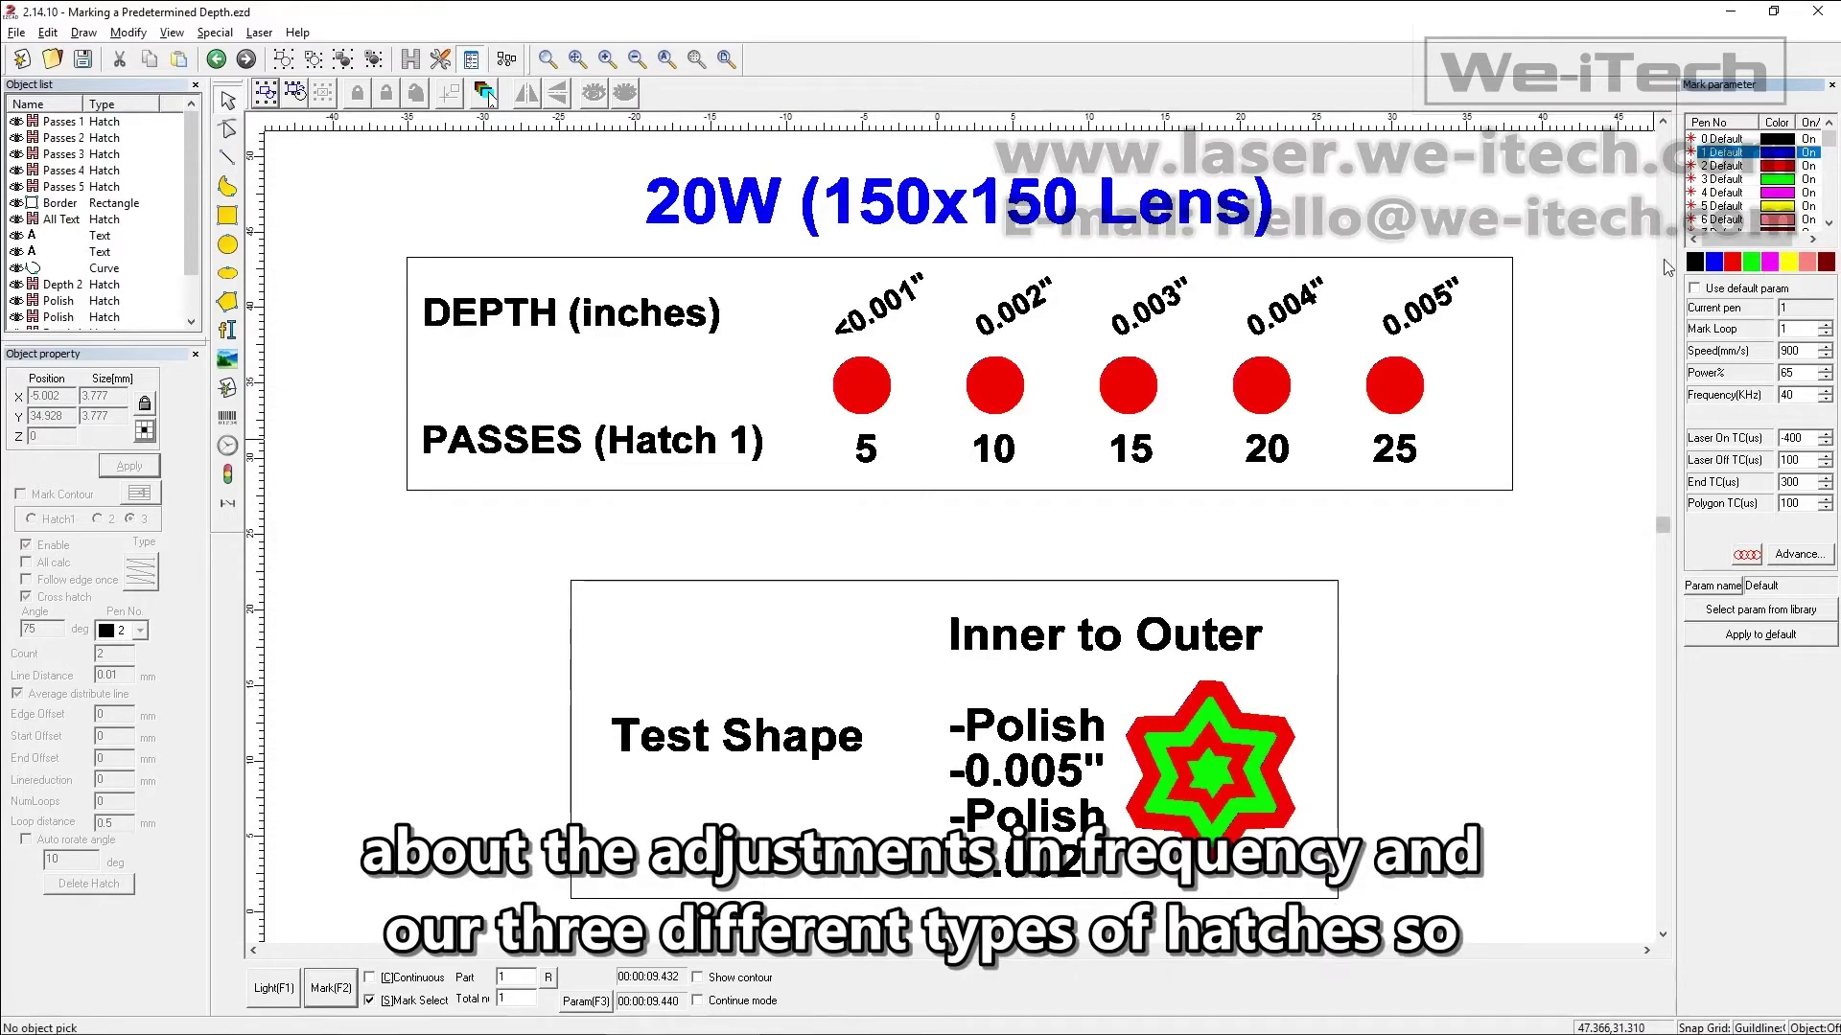
{"action": "left_click", "coordinate": [1716, 167]}
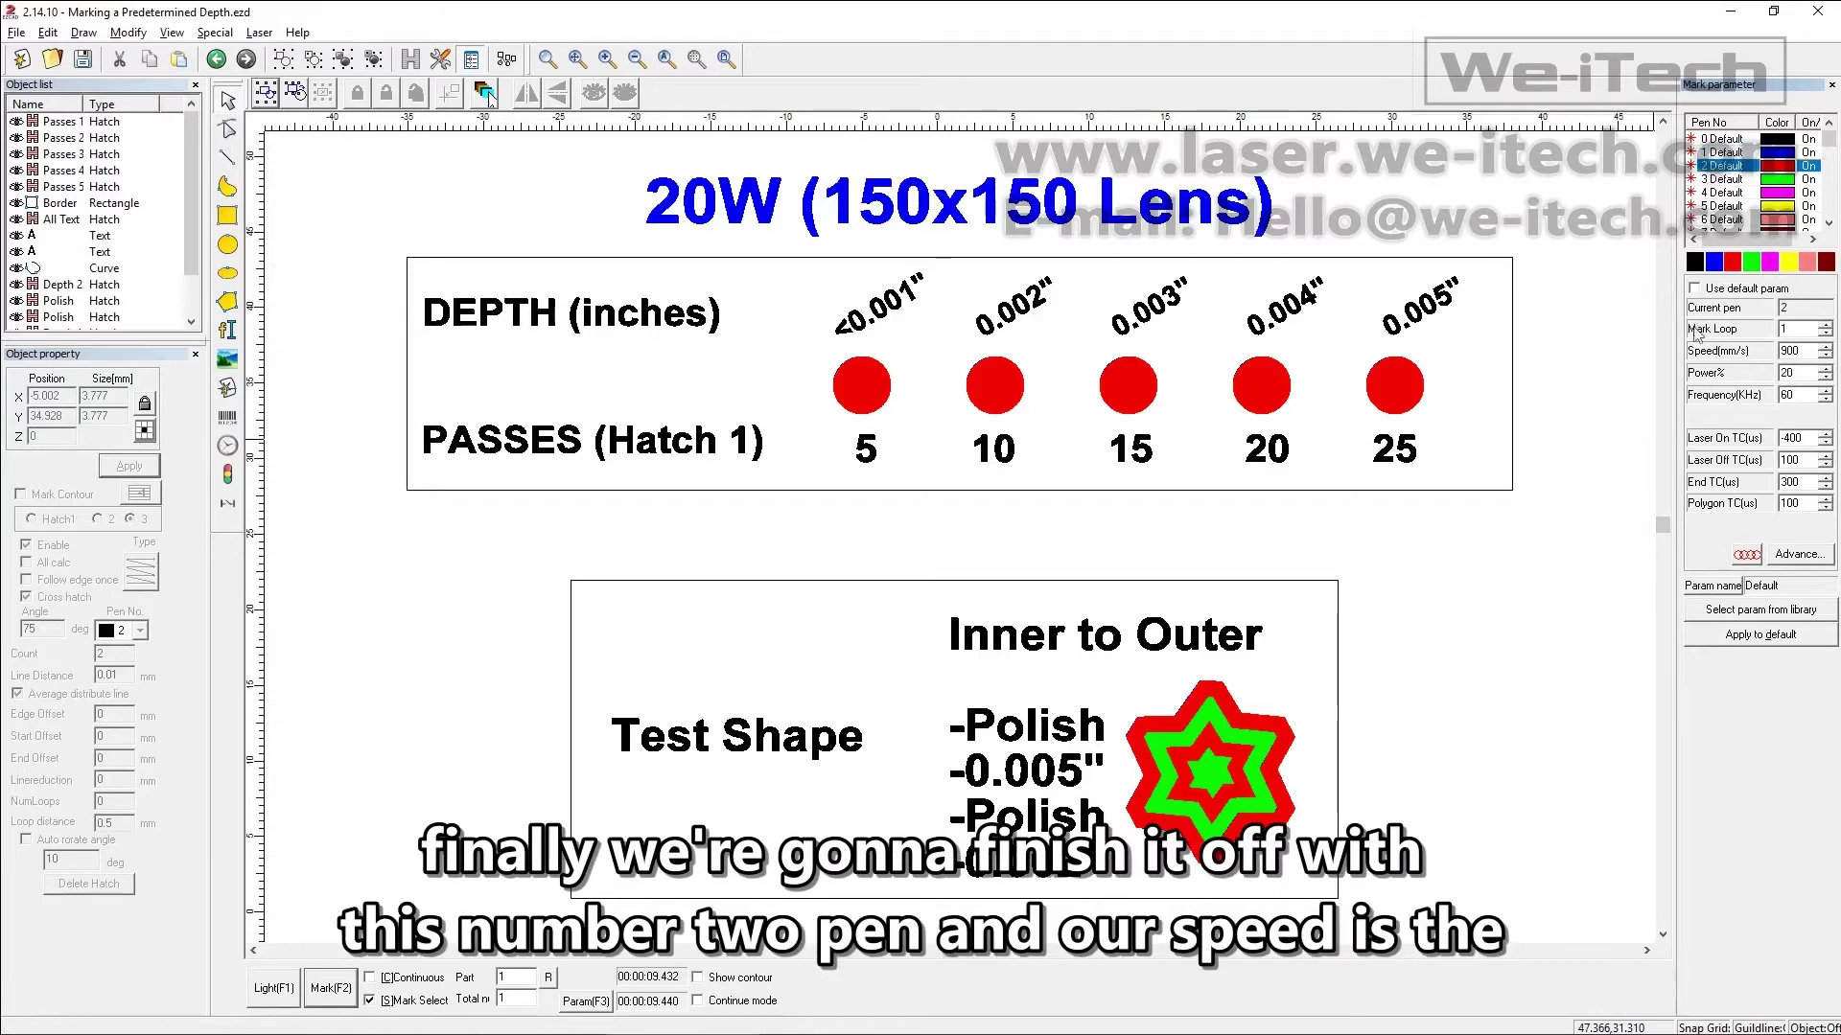
{"action": "left_click_drag", "start_coordinate": [1809, 356], "coordinate": [1774, 398]}
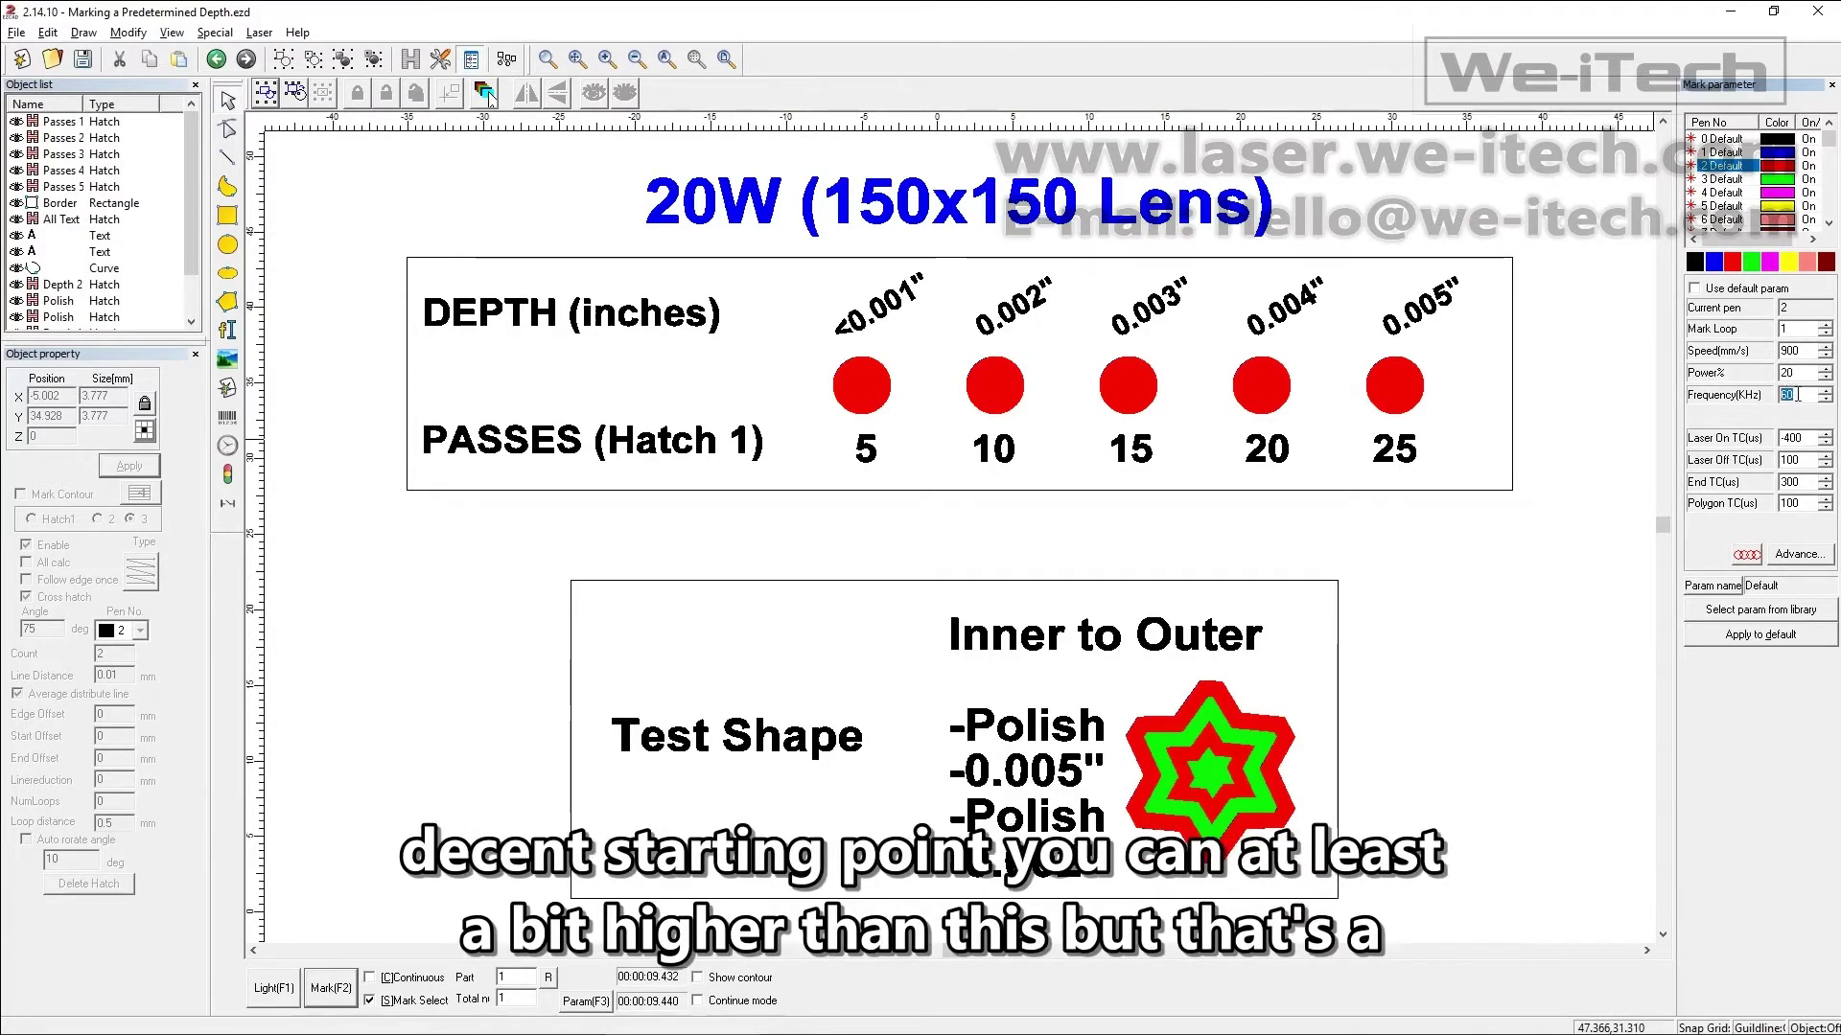
{"action": "type", "text": "60"}
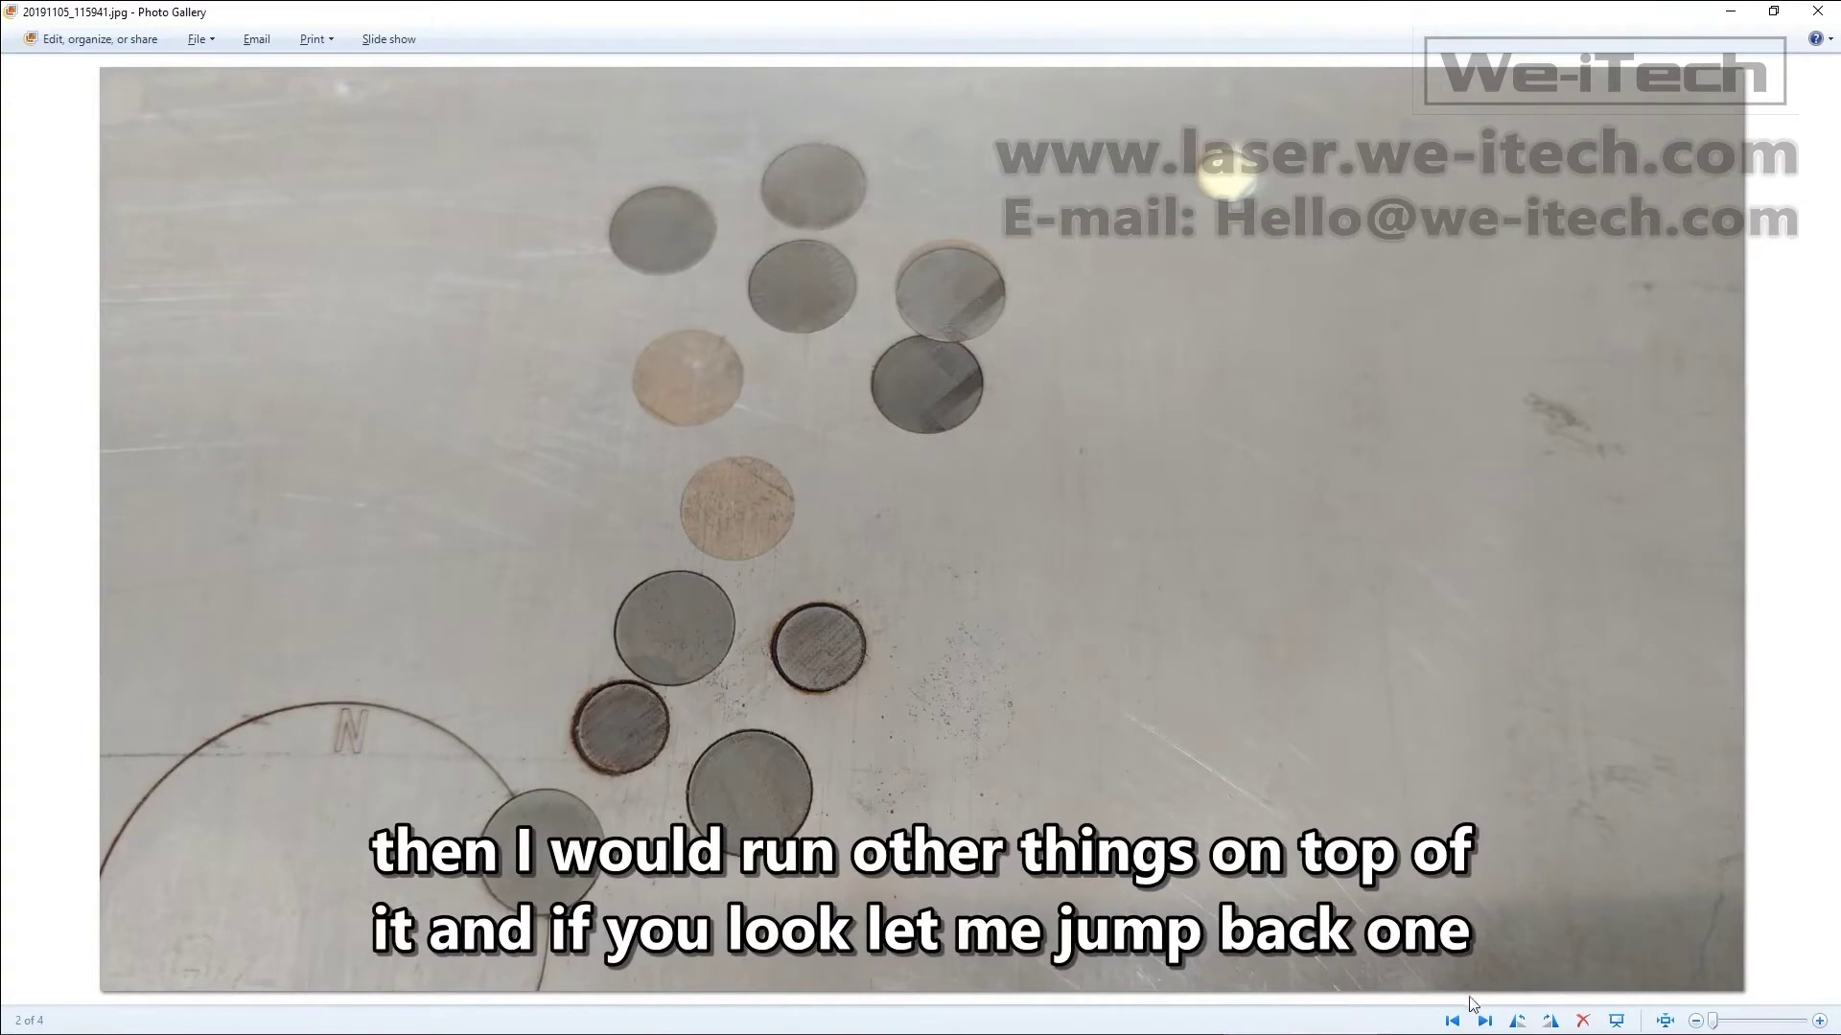
Compare the first two photos of the stainless steel test marks in Photo Gallery, returning to the second one
{"action": "left_click", "coordinate": [1452, 1021]}
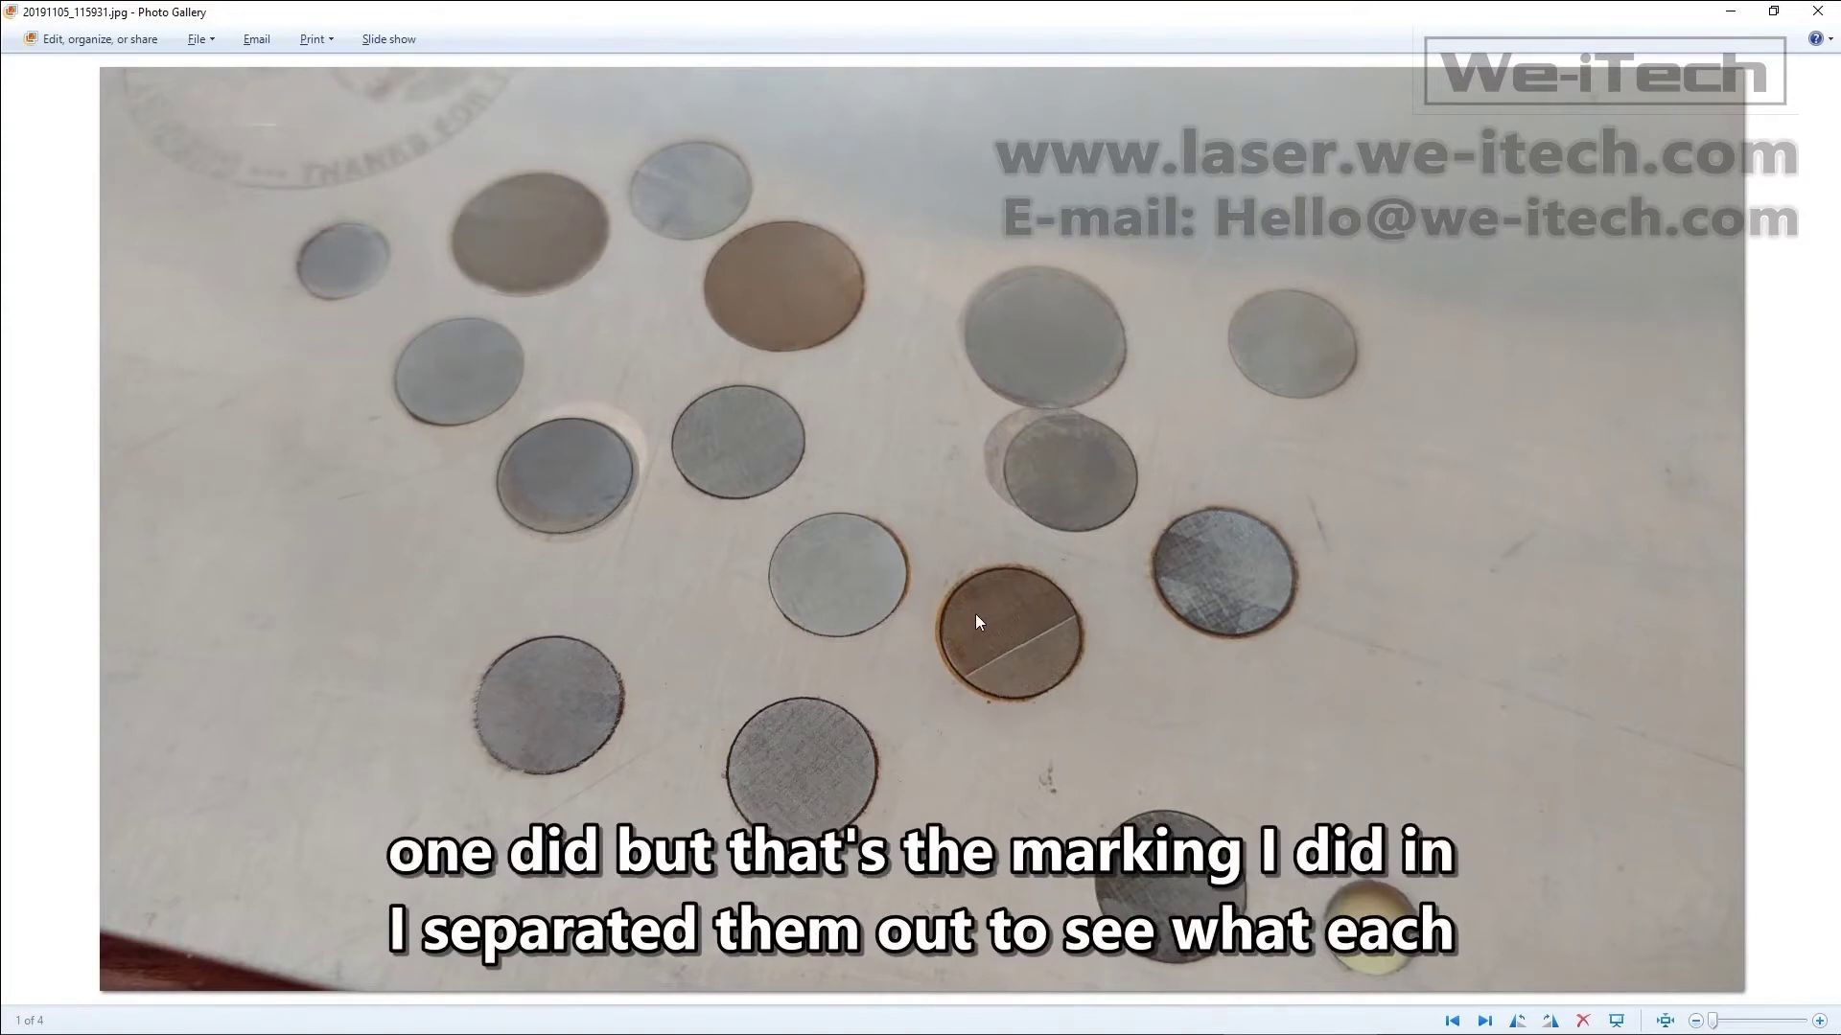
{"action": "left_click", "coordinate": [1484, 1021]}
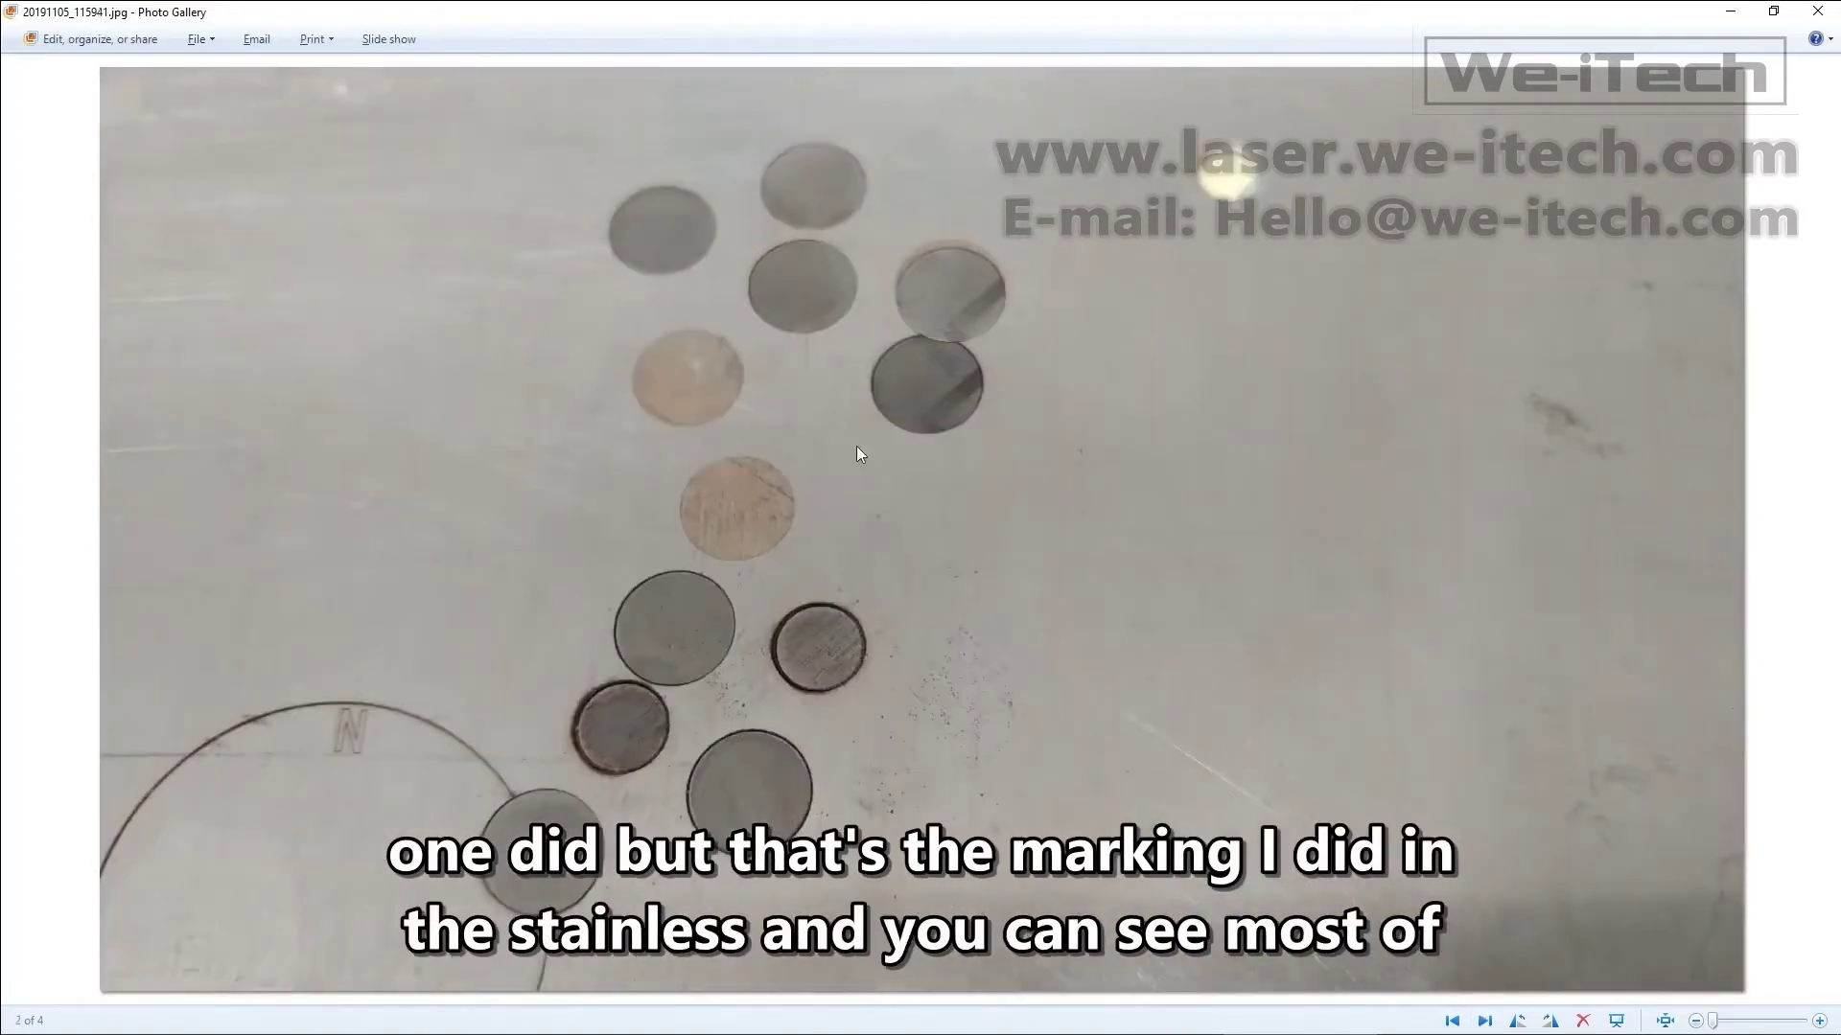